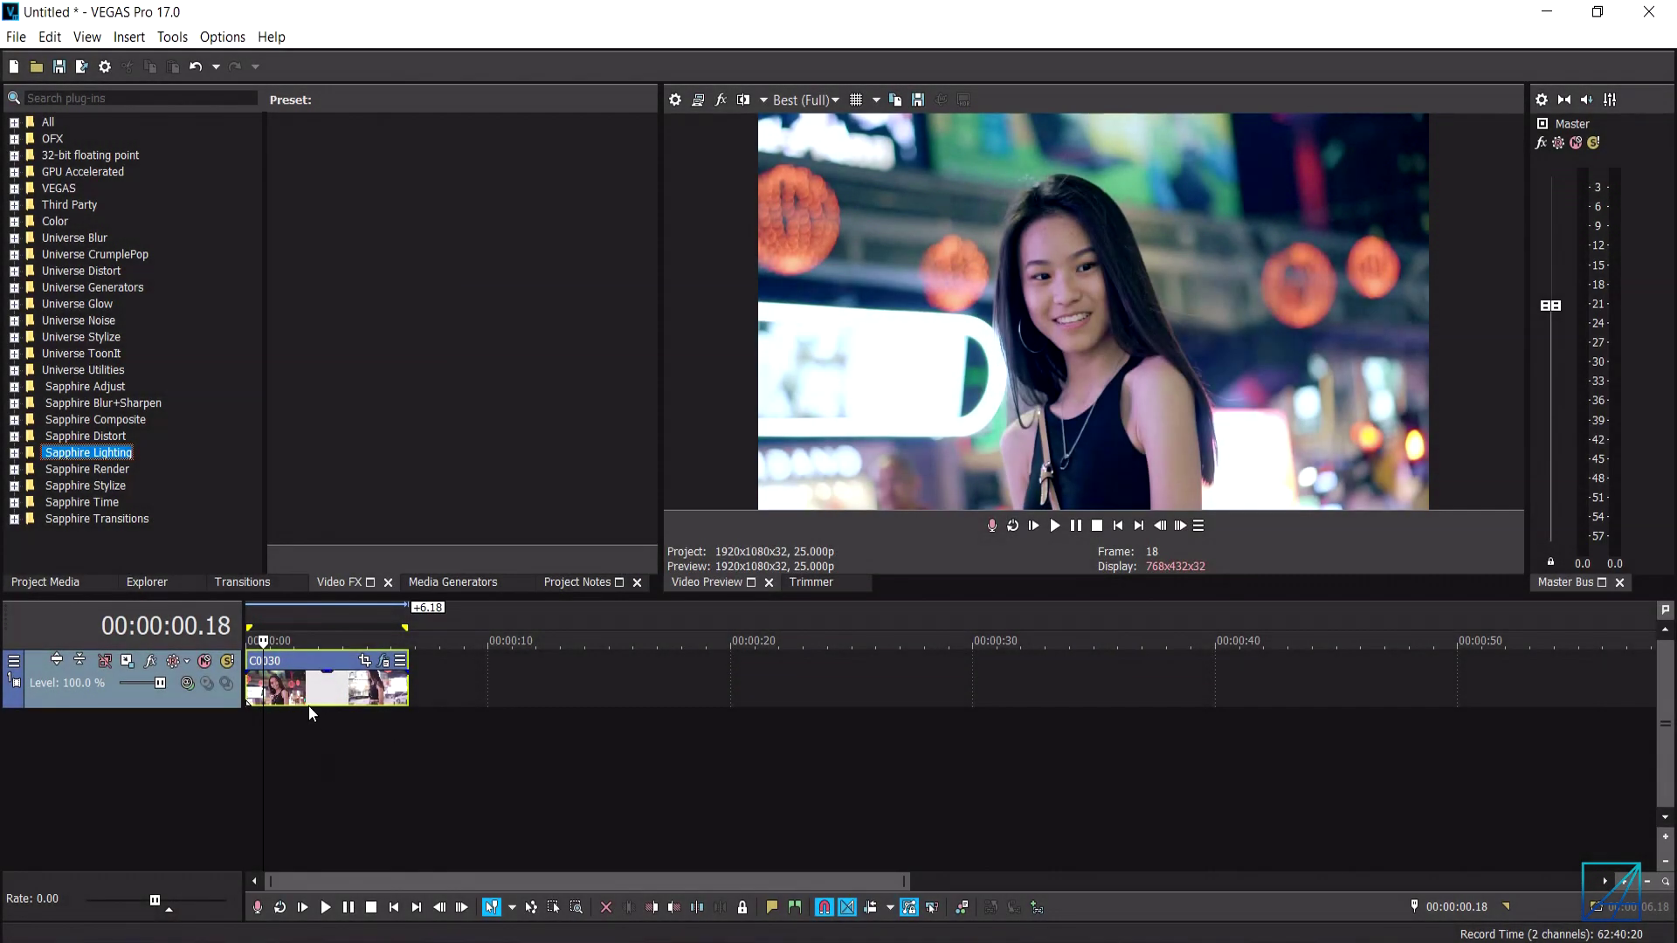
Return the playhead to frame 23, then expand Sapphire Lighting to show the S_Glint presets
click(285, 692)
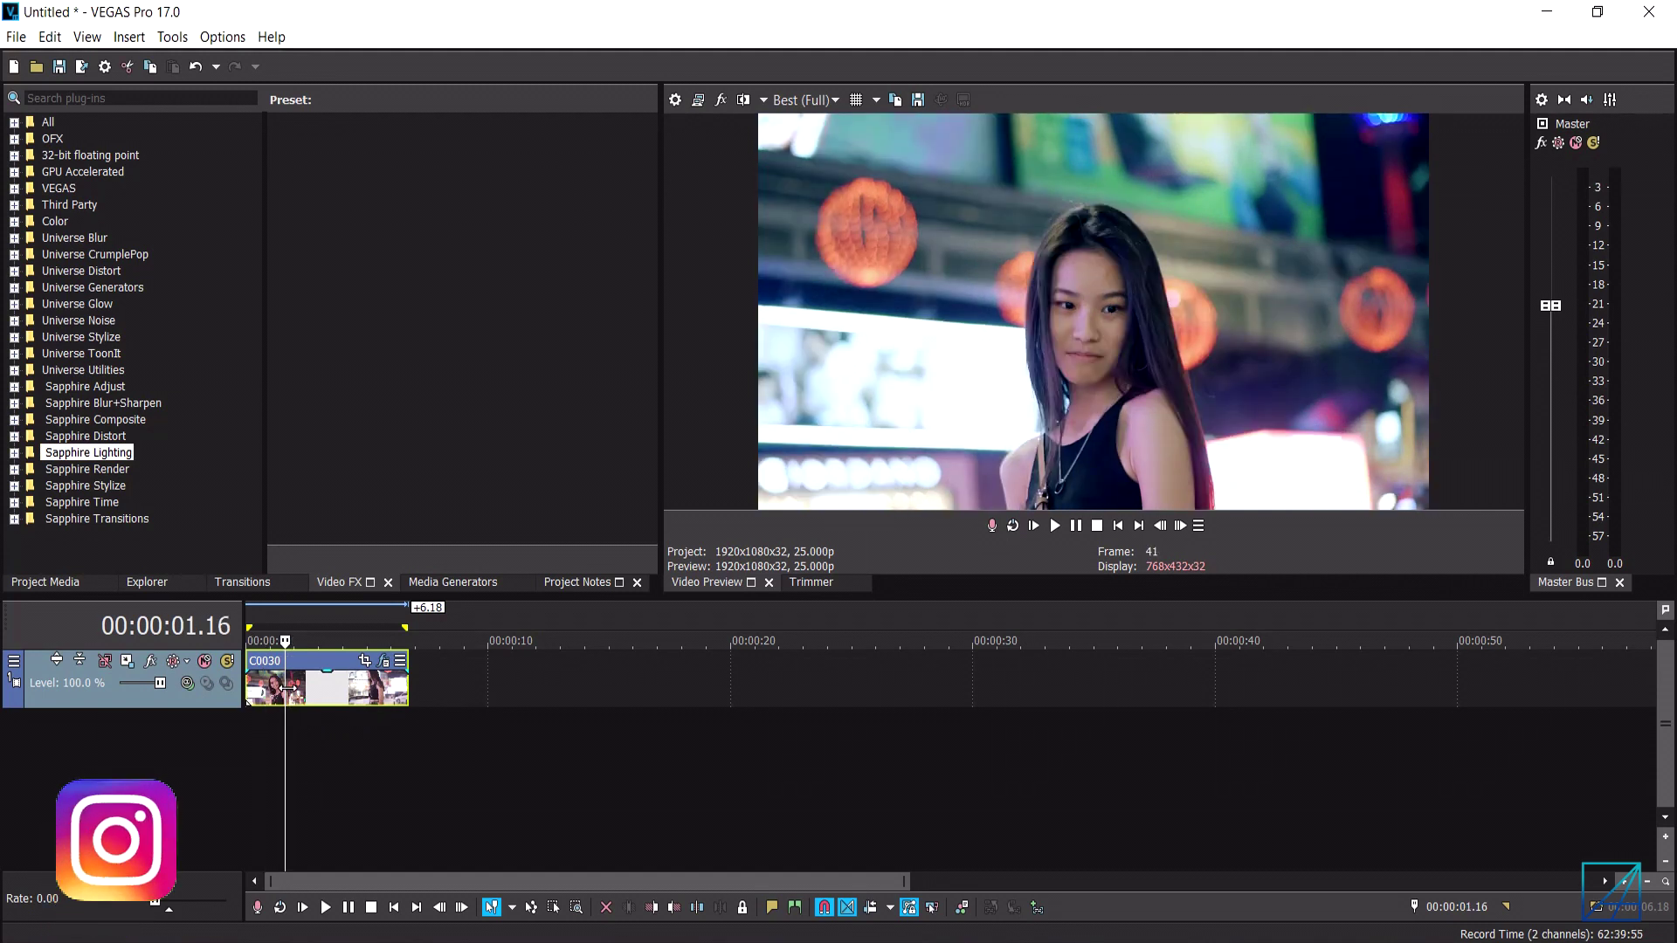
click(268, 690)
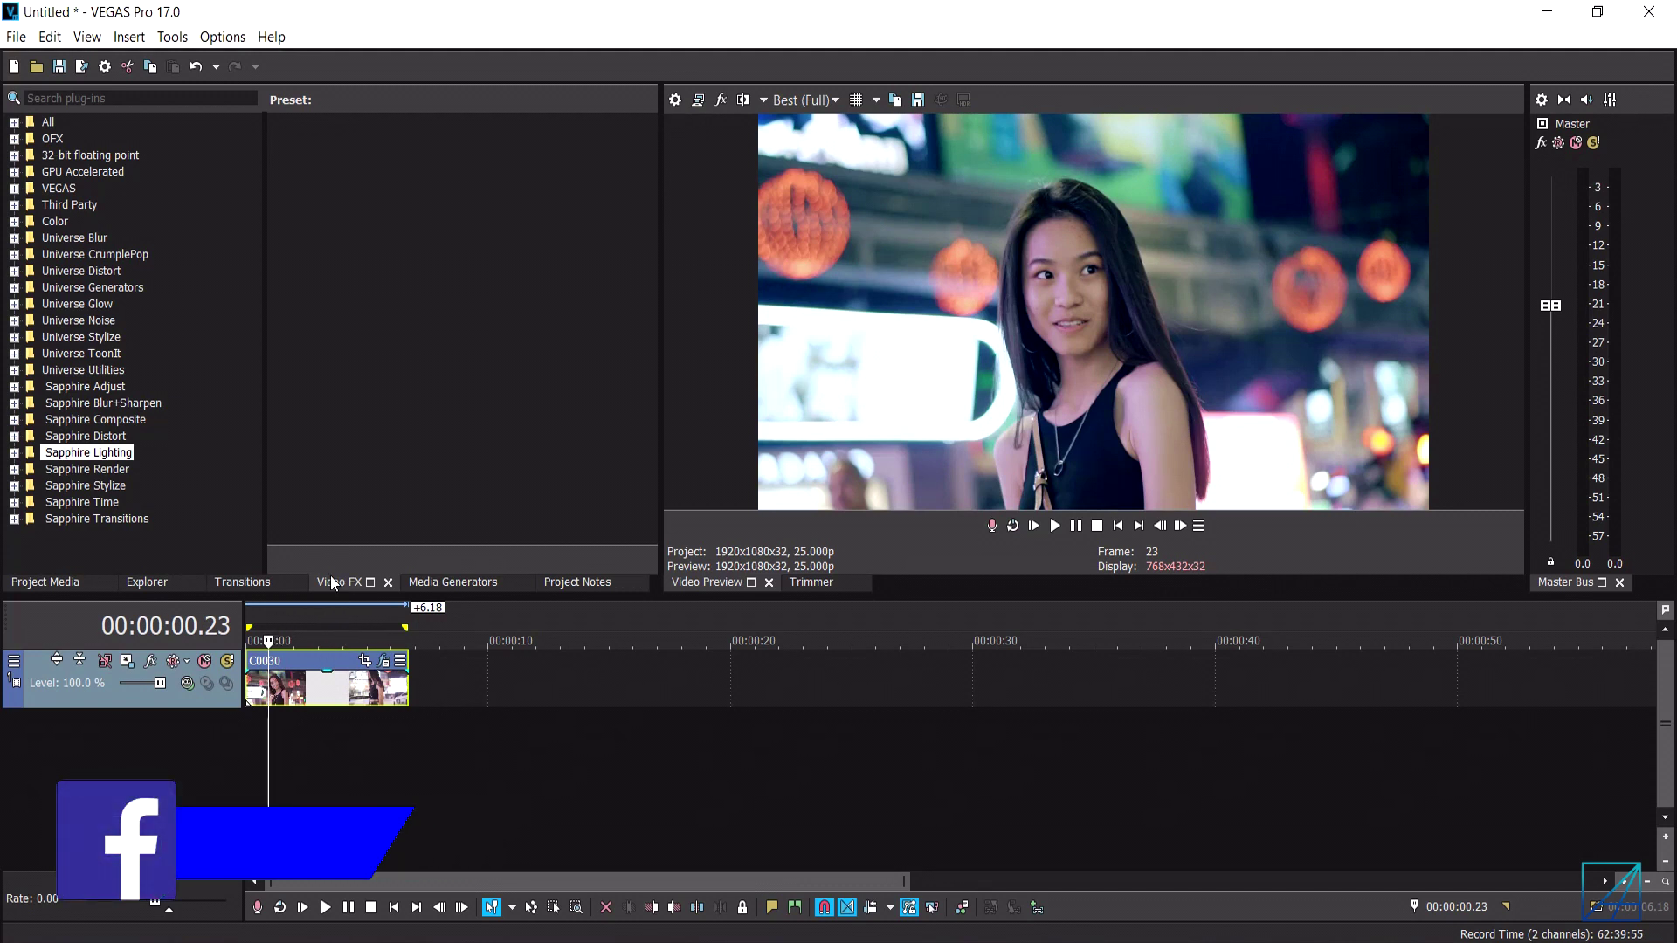
click(14, 455)
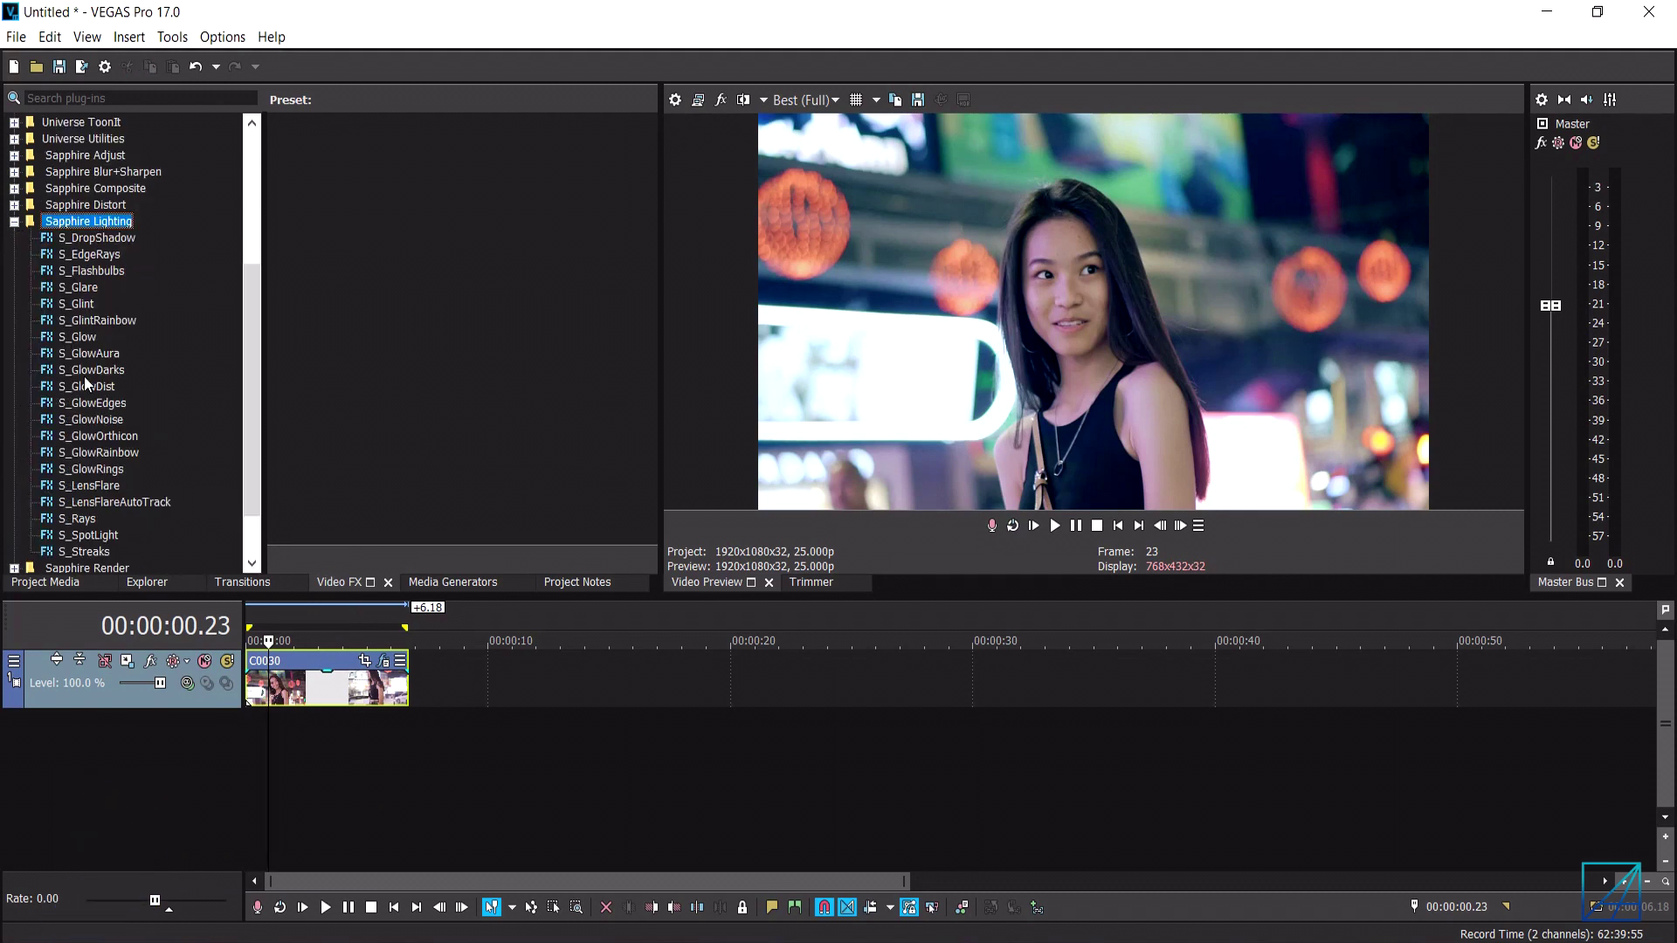
click(75, 305)
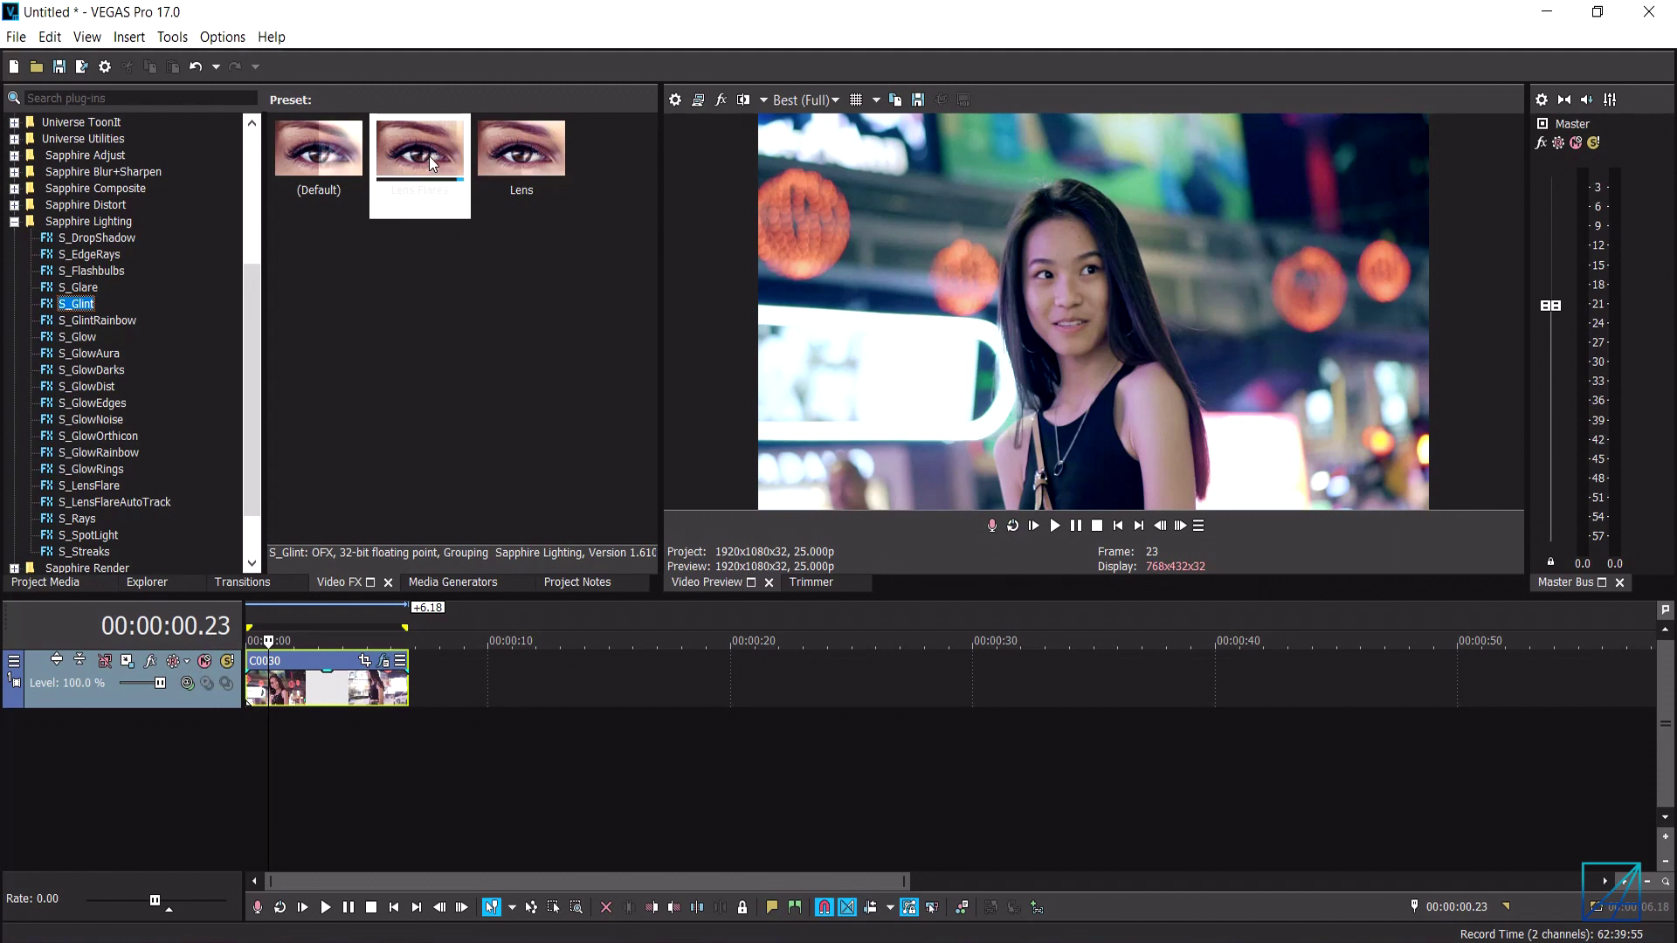
Drop the Lens Flares preset onto clip C0030, preview the flare, and reopen its S_Glint settings
drag(428, 155, 297, 677)
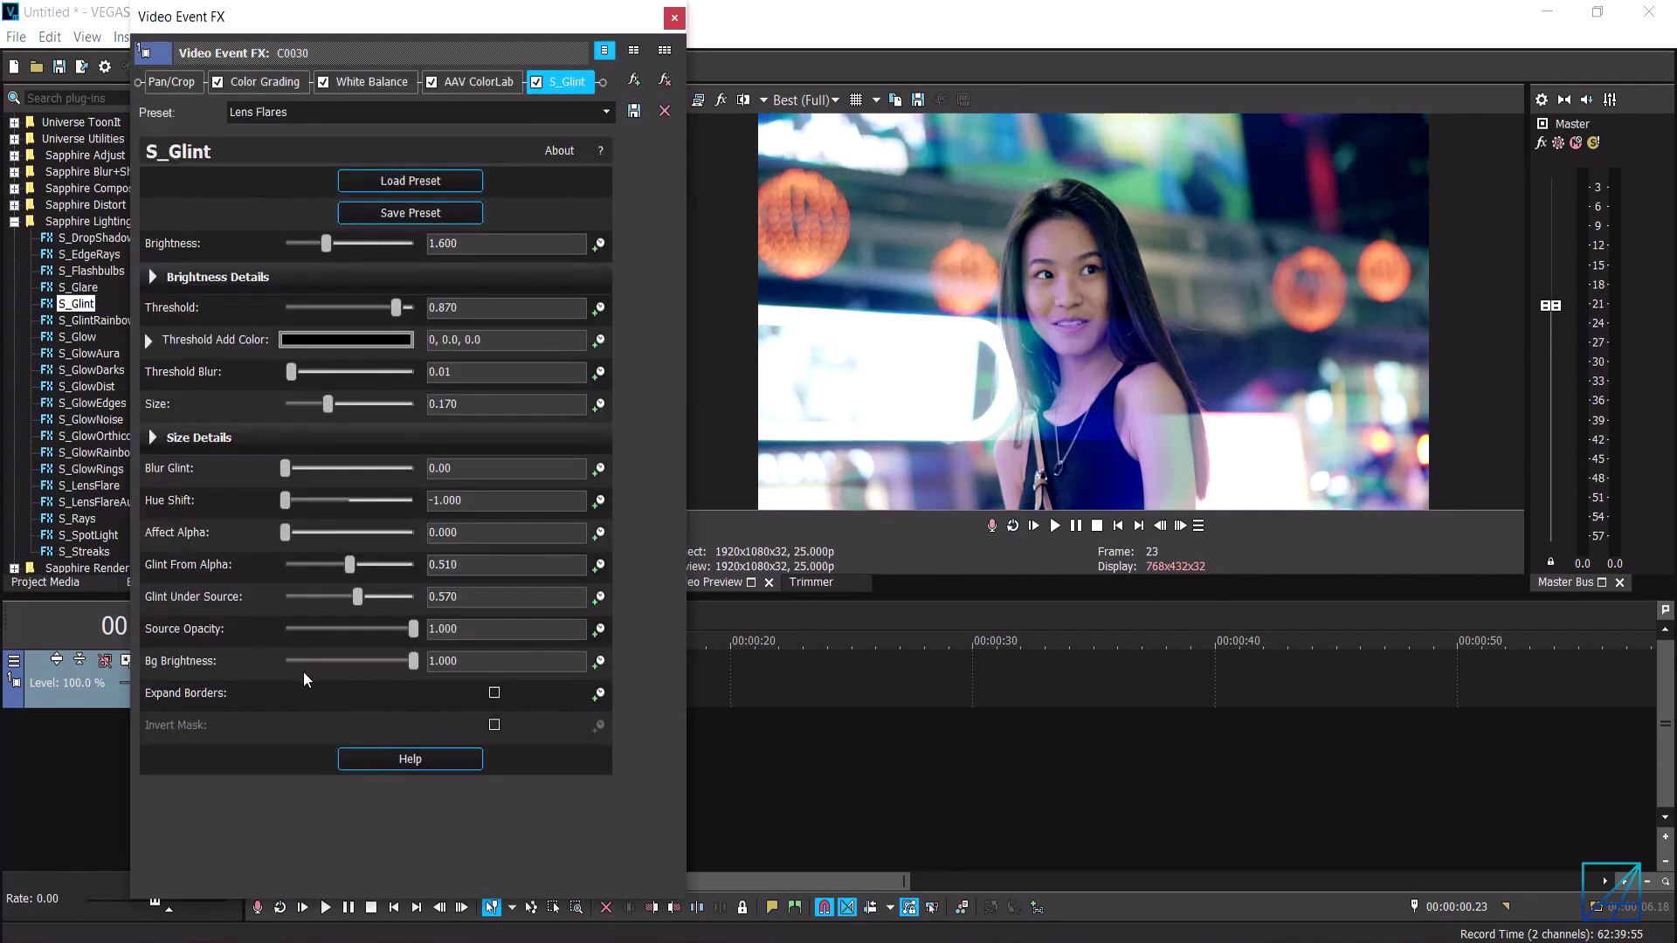
click(674, 18)
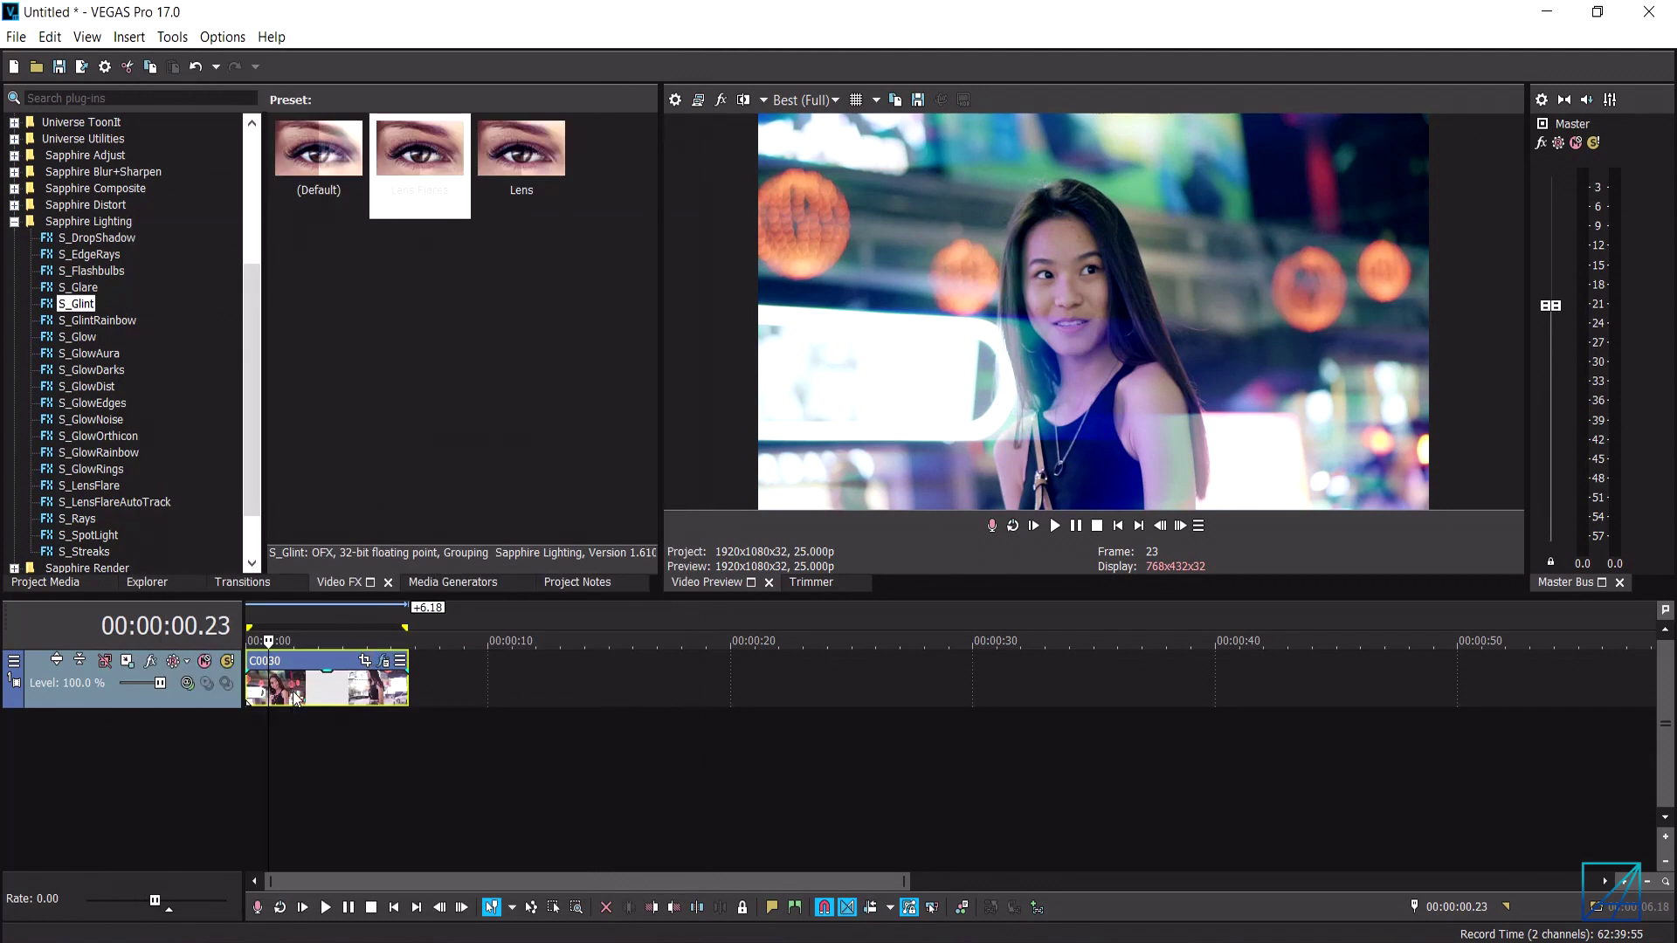
key(space)
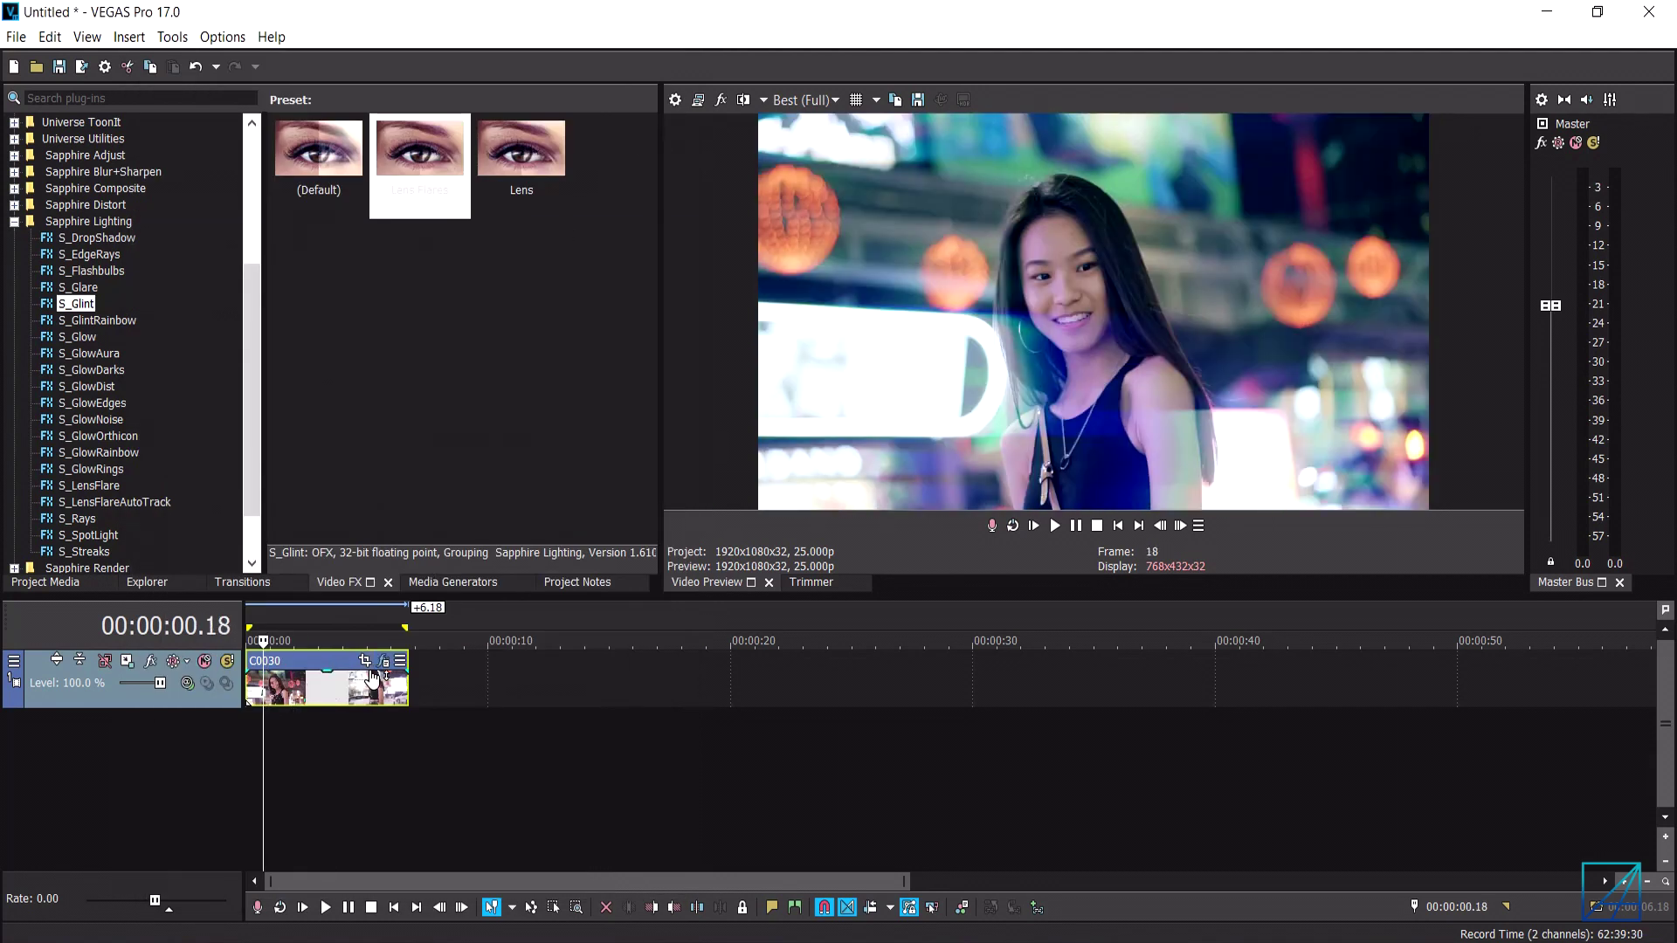
click(383, 662)
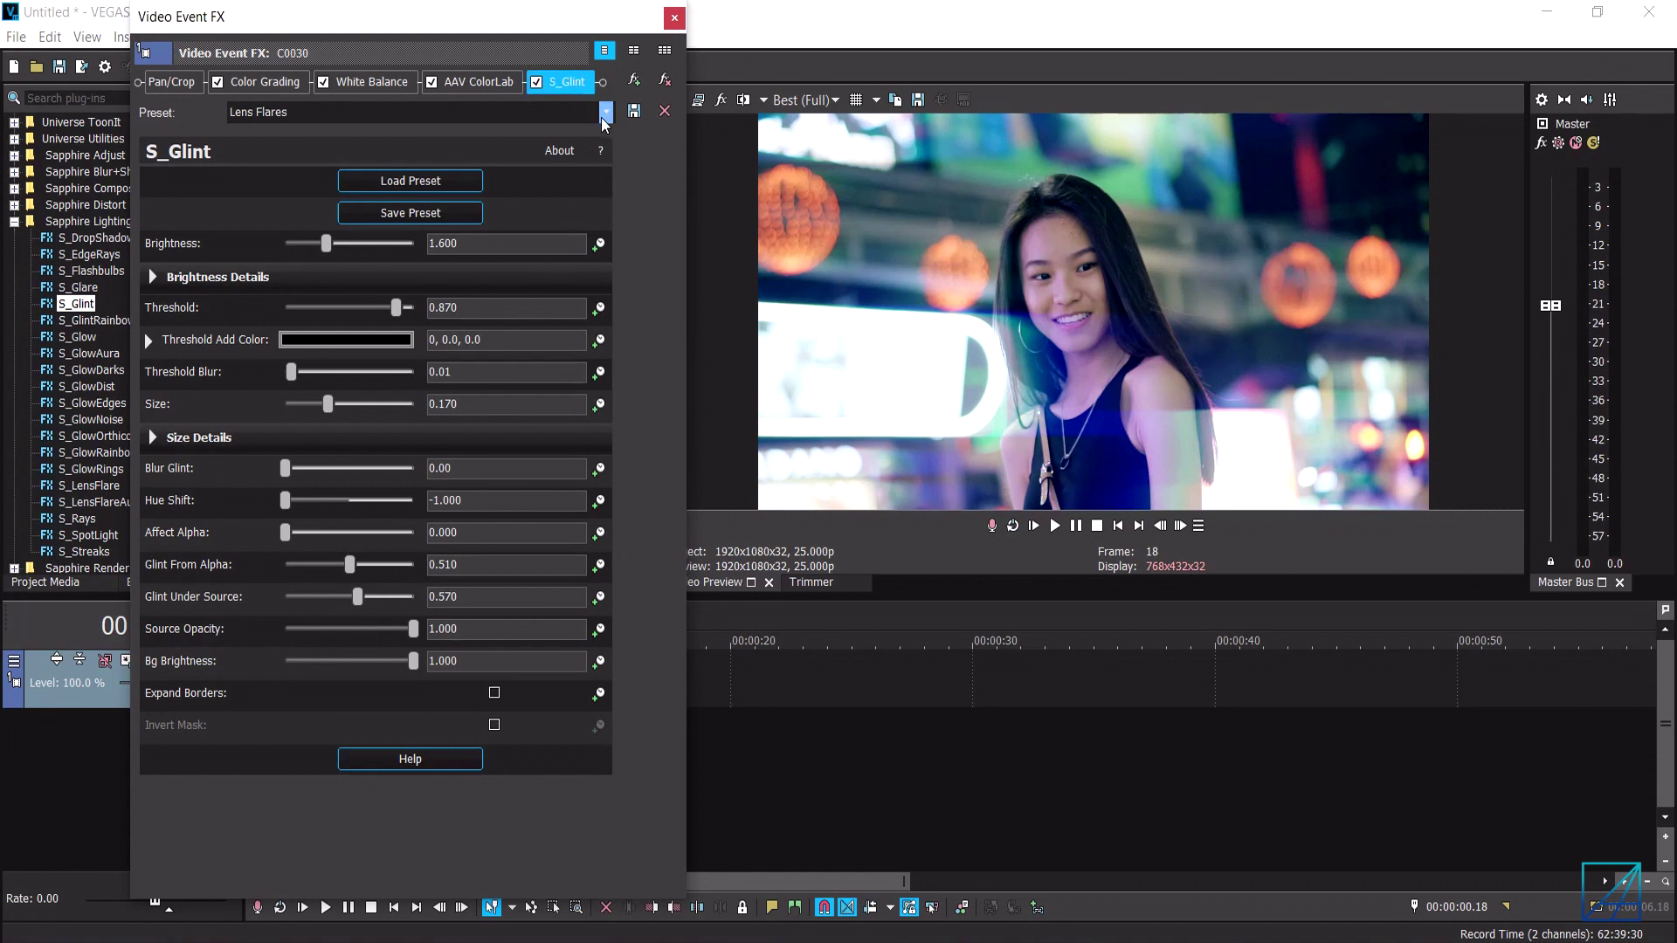
Replace clip C0030's glint with the (Default) S_Glint preset: Brightness 1.000, Threshold 0.700, Size 0.250
drag(599, 31, 555, 212)
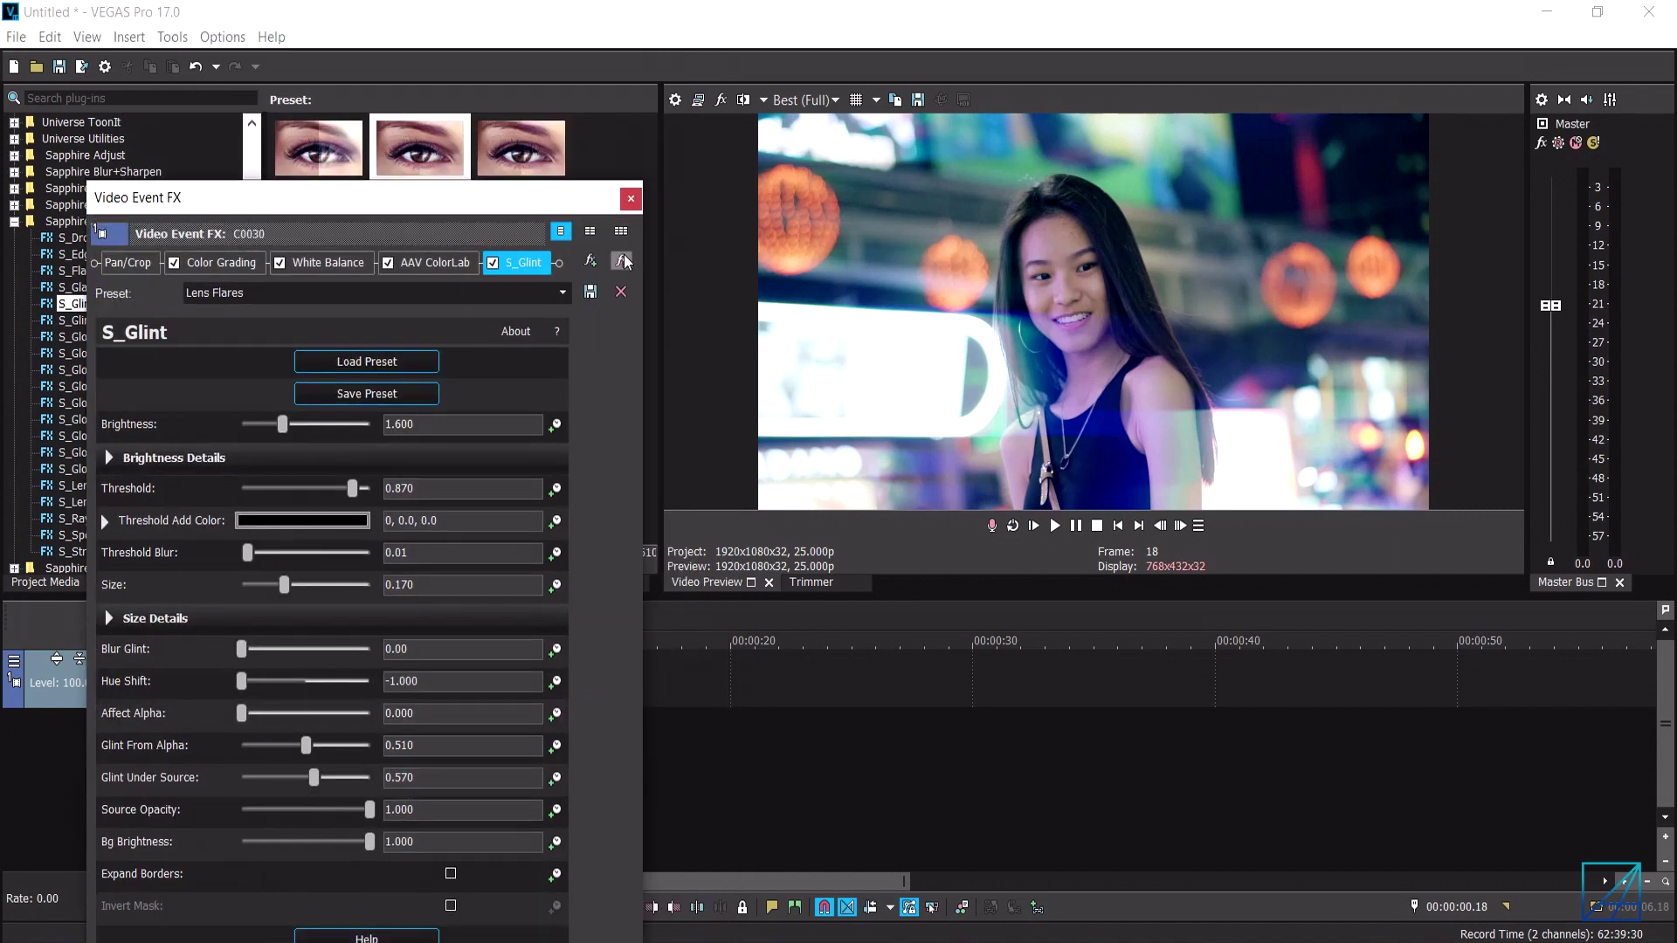
click(631, 199)
drag(302, 147, 342, 674)
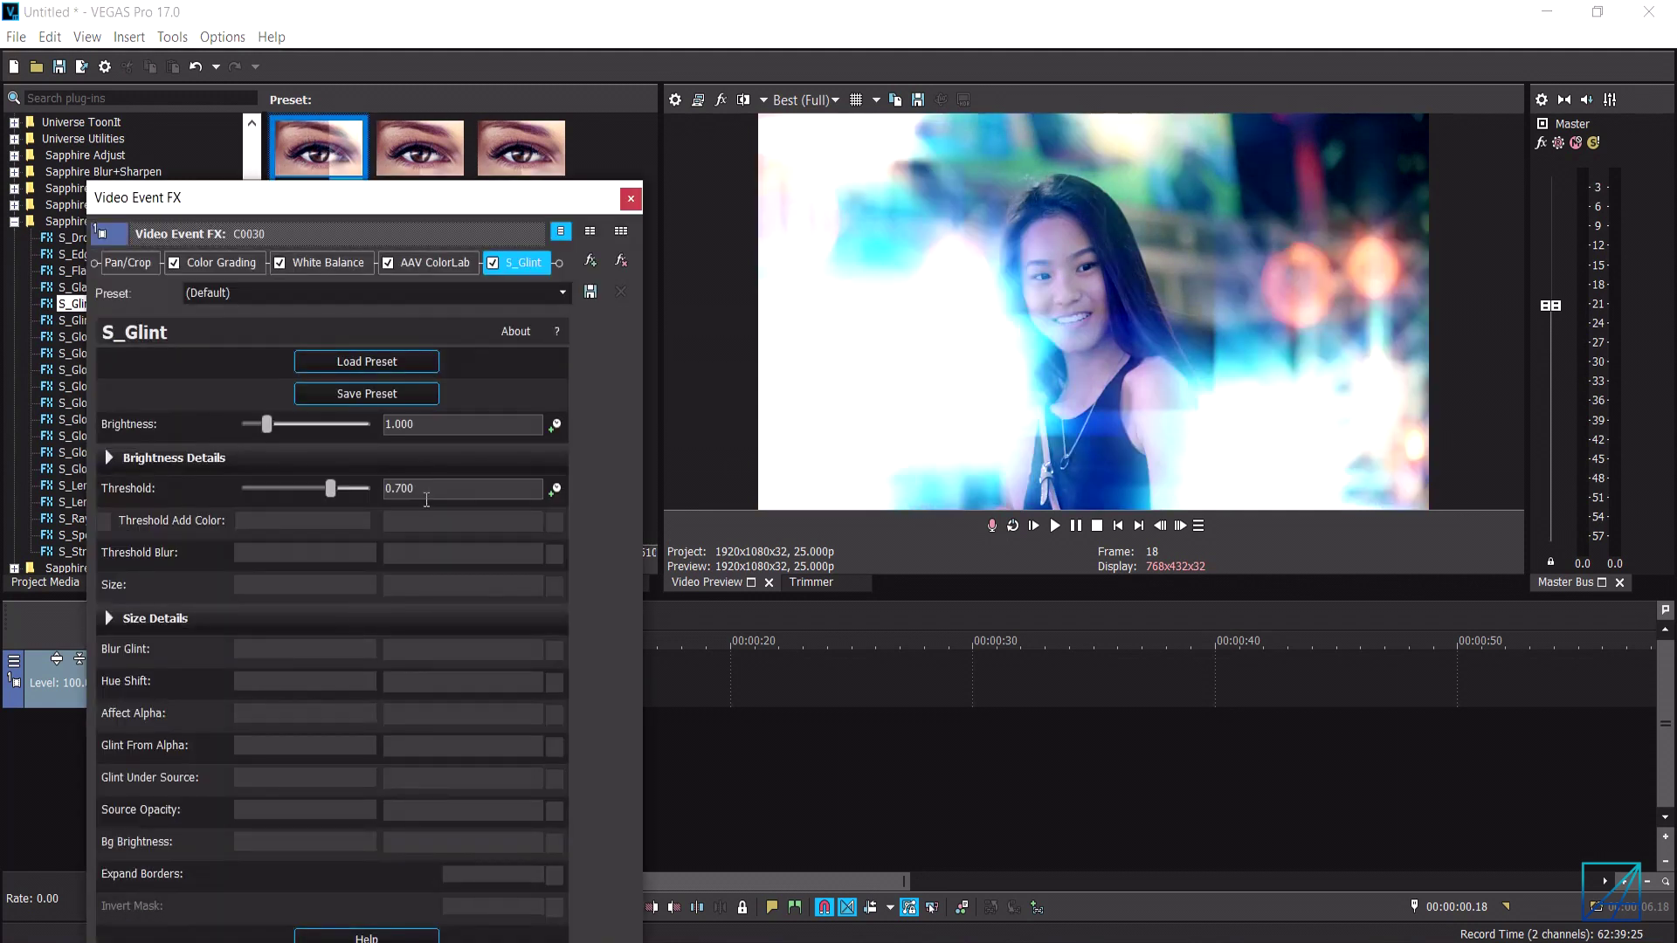
drag(474, 199, 496, 48)
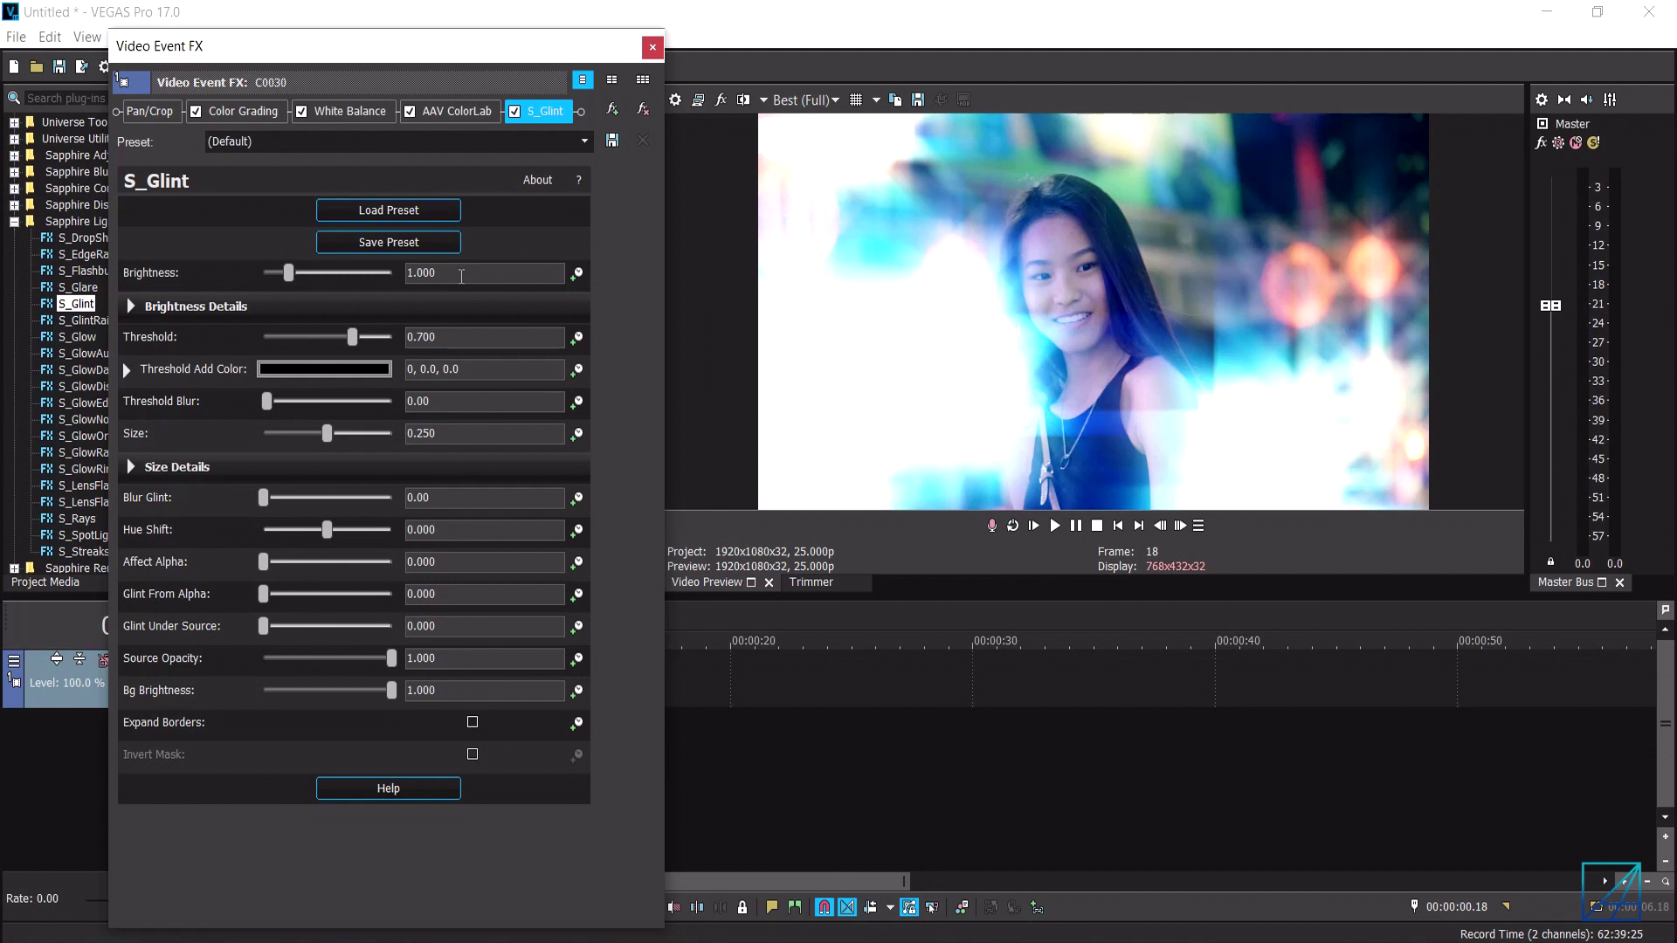
Set the S_Glint Brightness to 1.600 and Threshold to 0.870
click(461, 276)
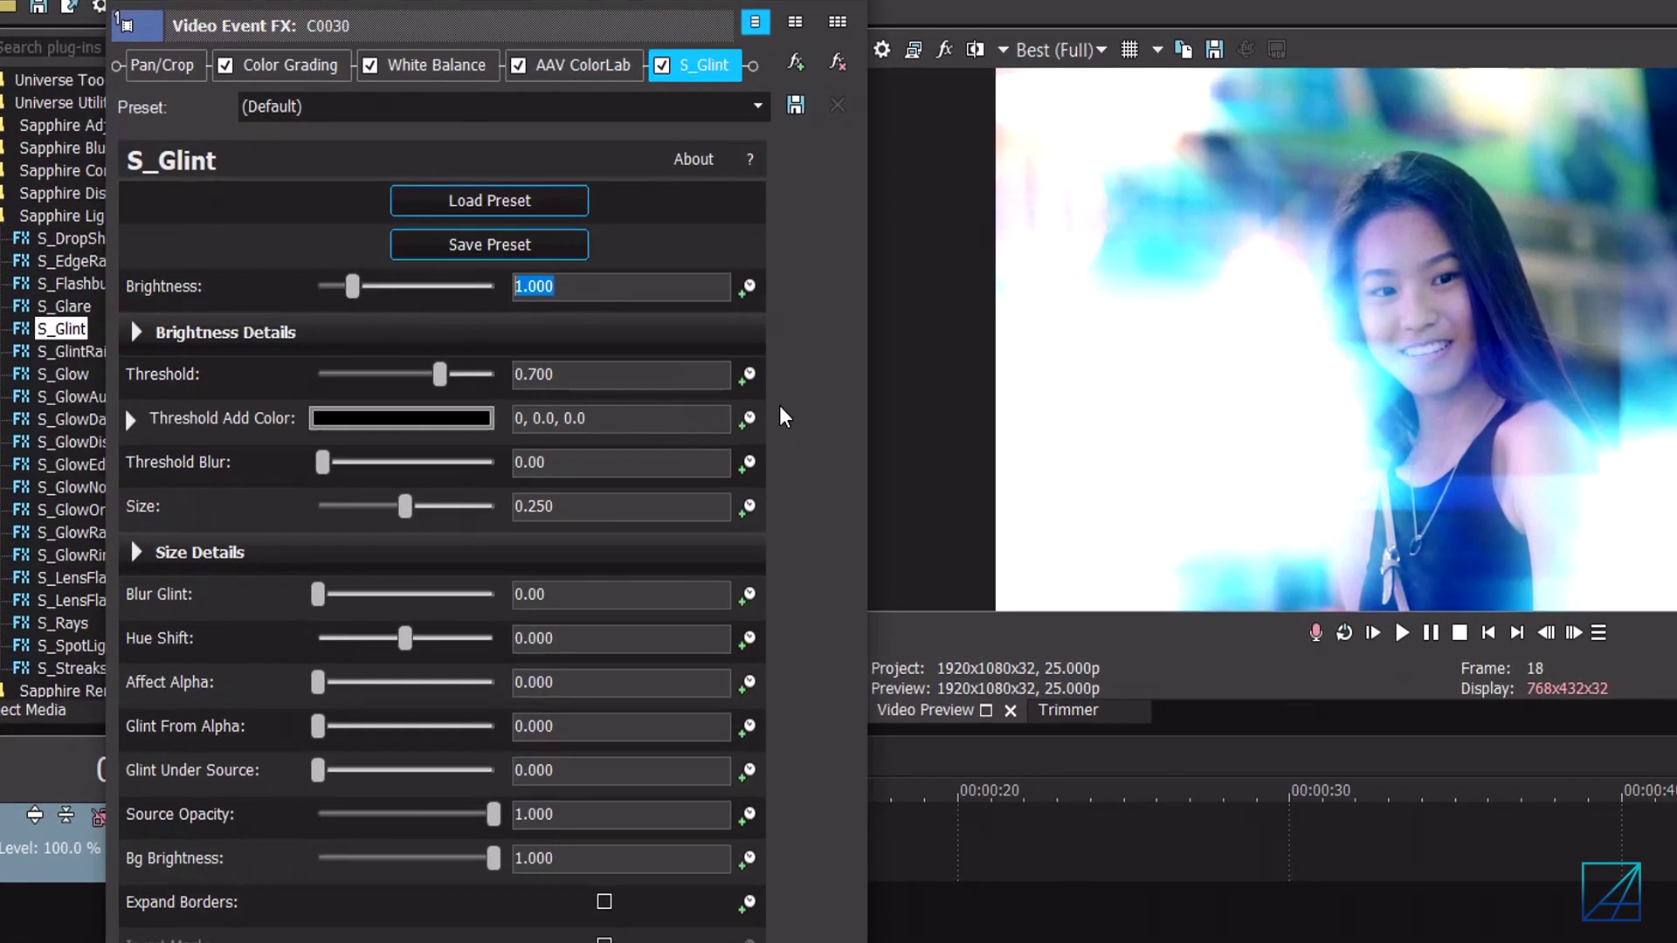
text(1.)
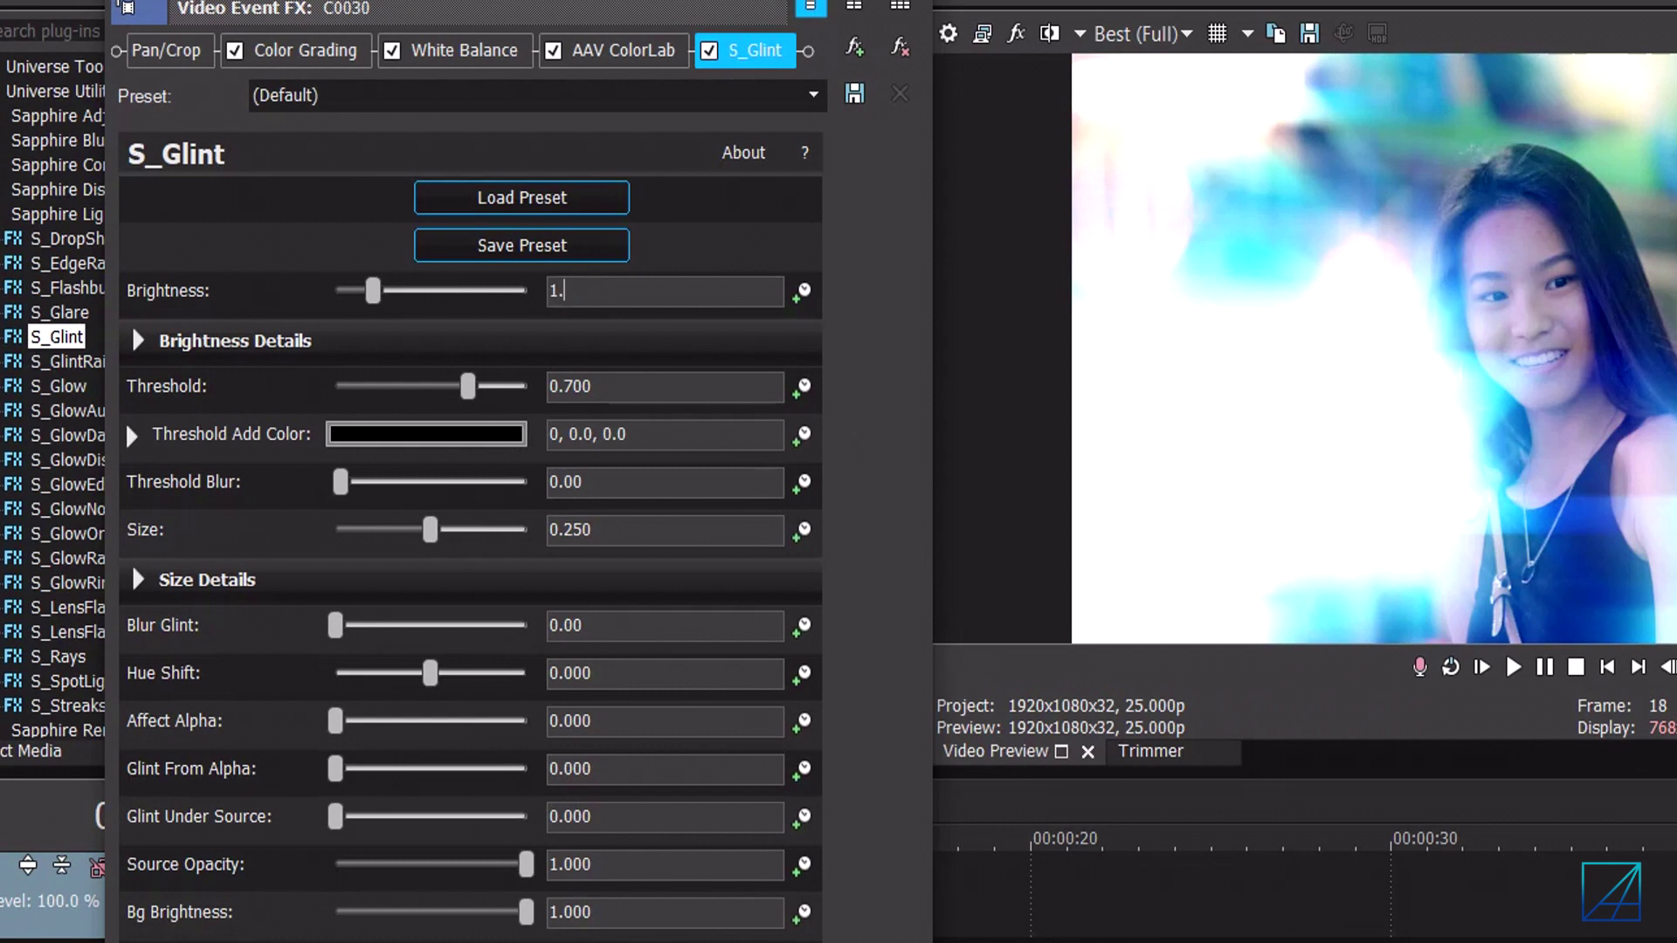
text(6)
key(Return)
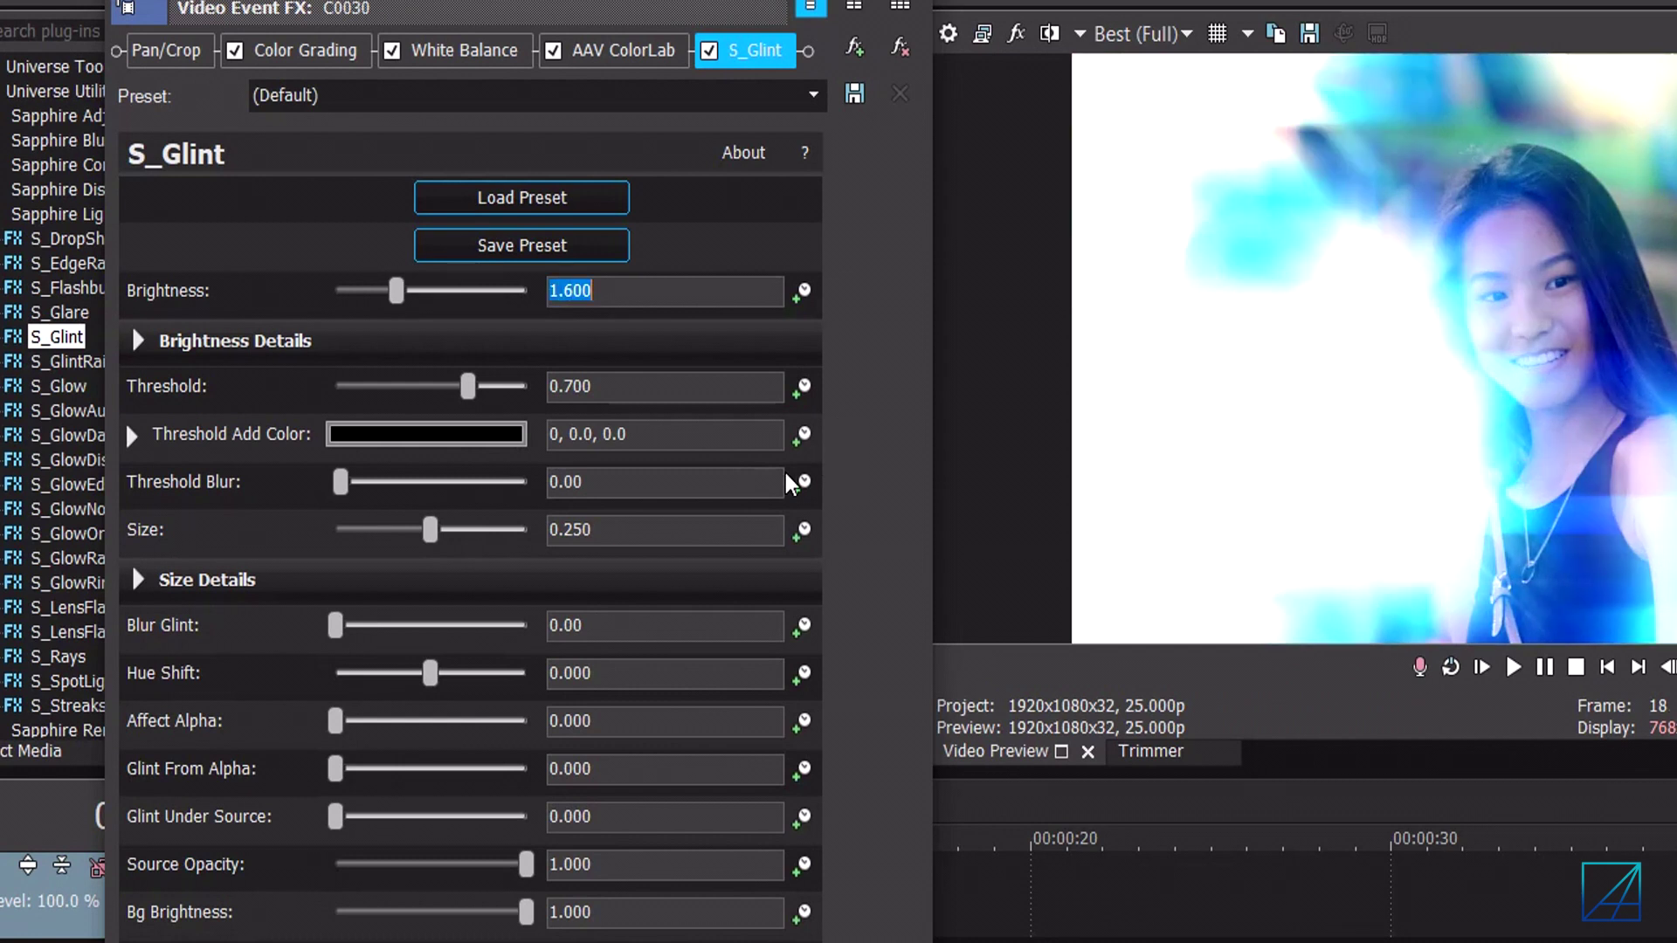
key(Tab)
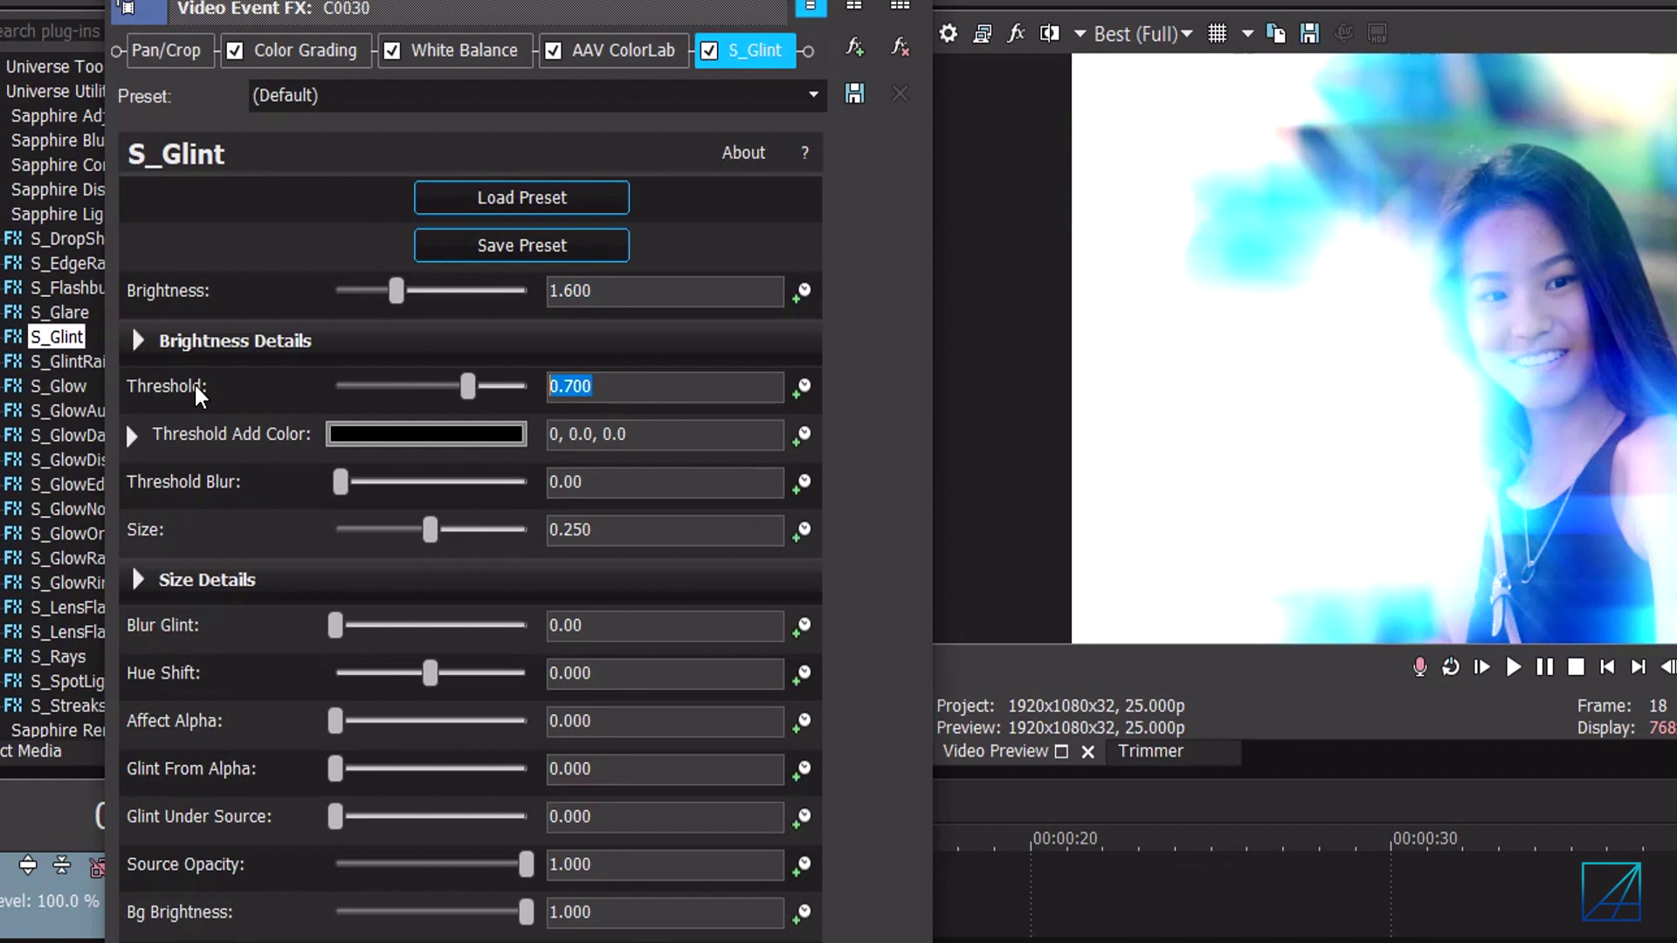
text(0.)
key(Return)
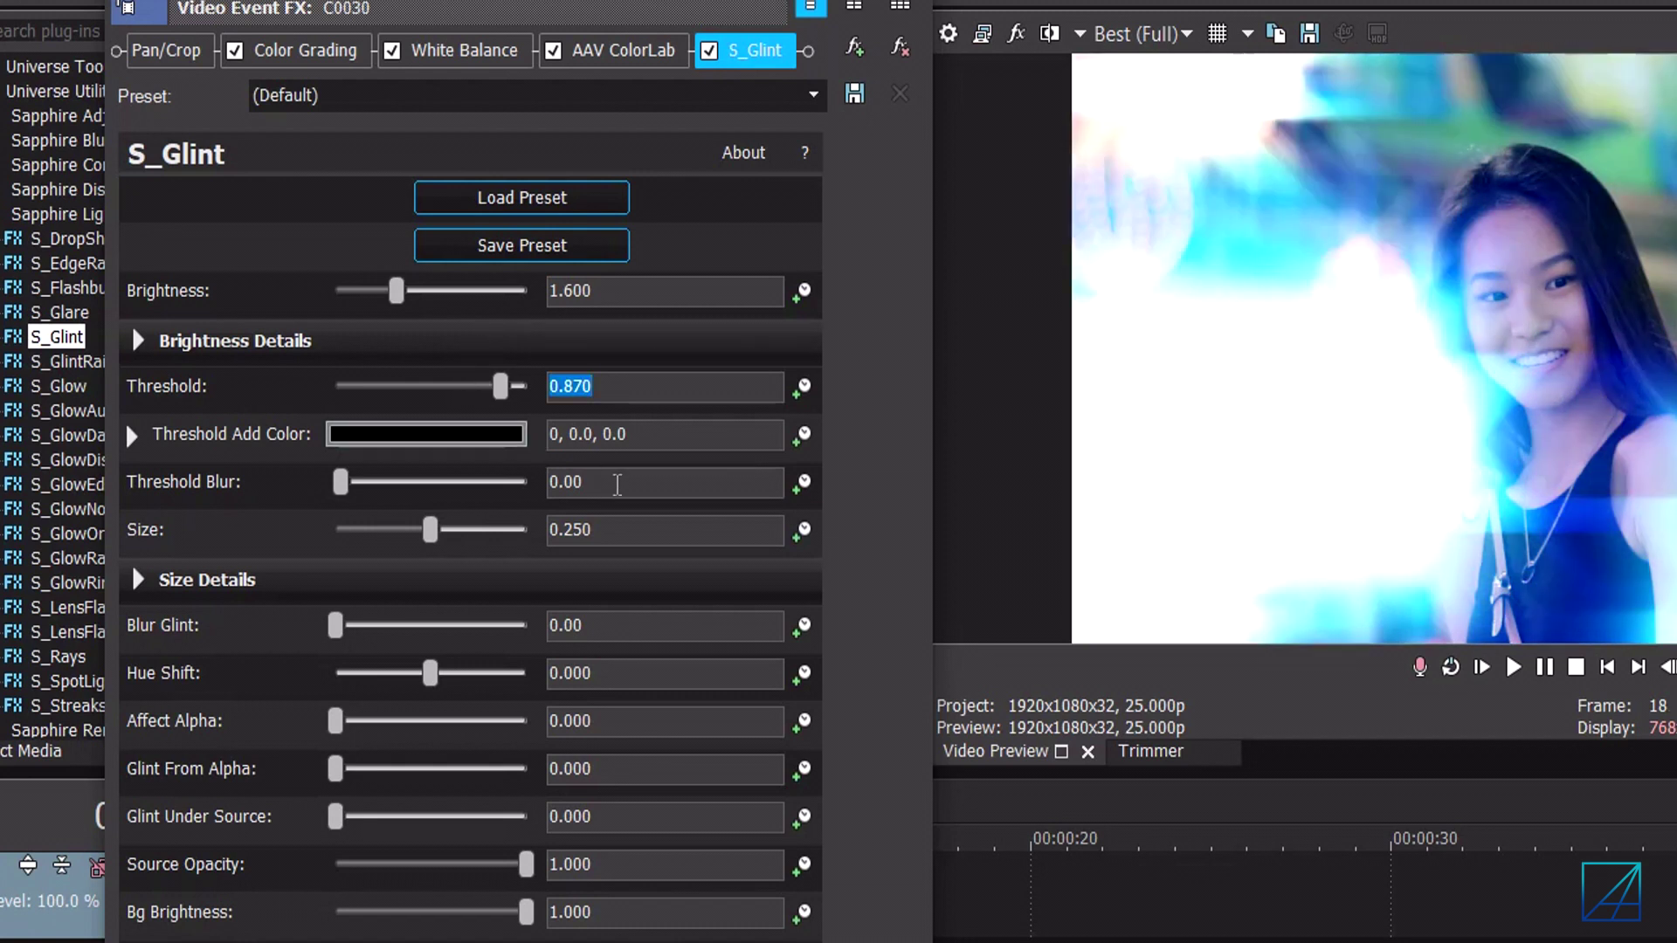
Set Threshold Blur to 0.01 and Size to 0.170, then expand Size Details
drag(616, 485, 574, 483)
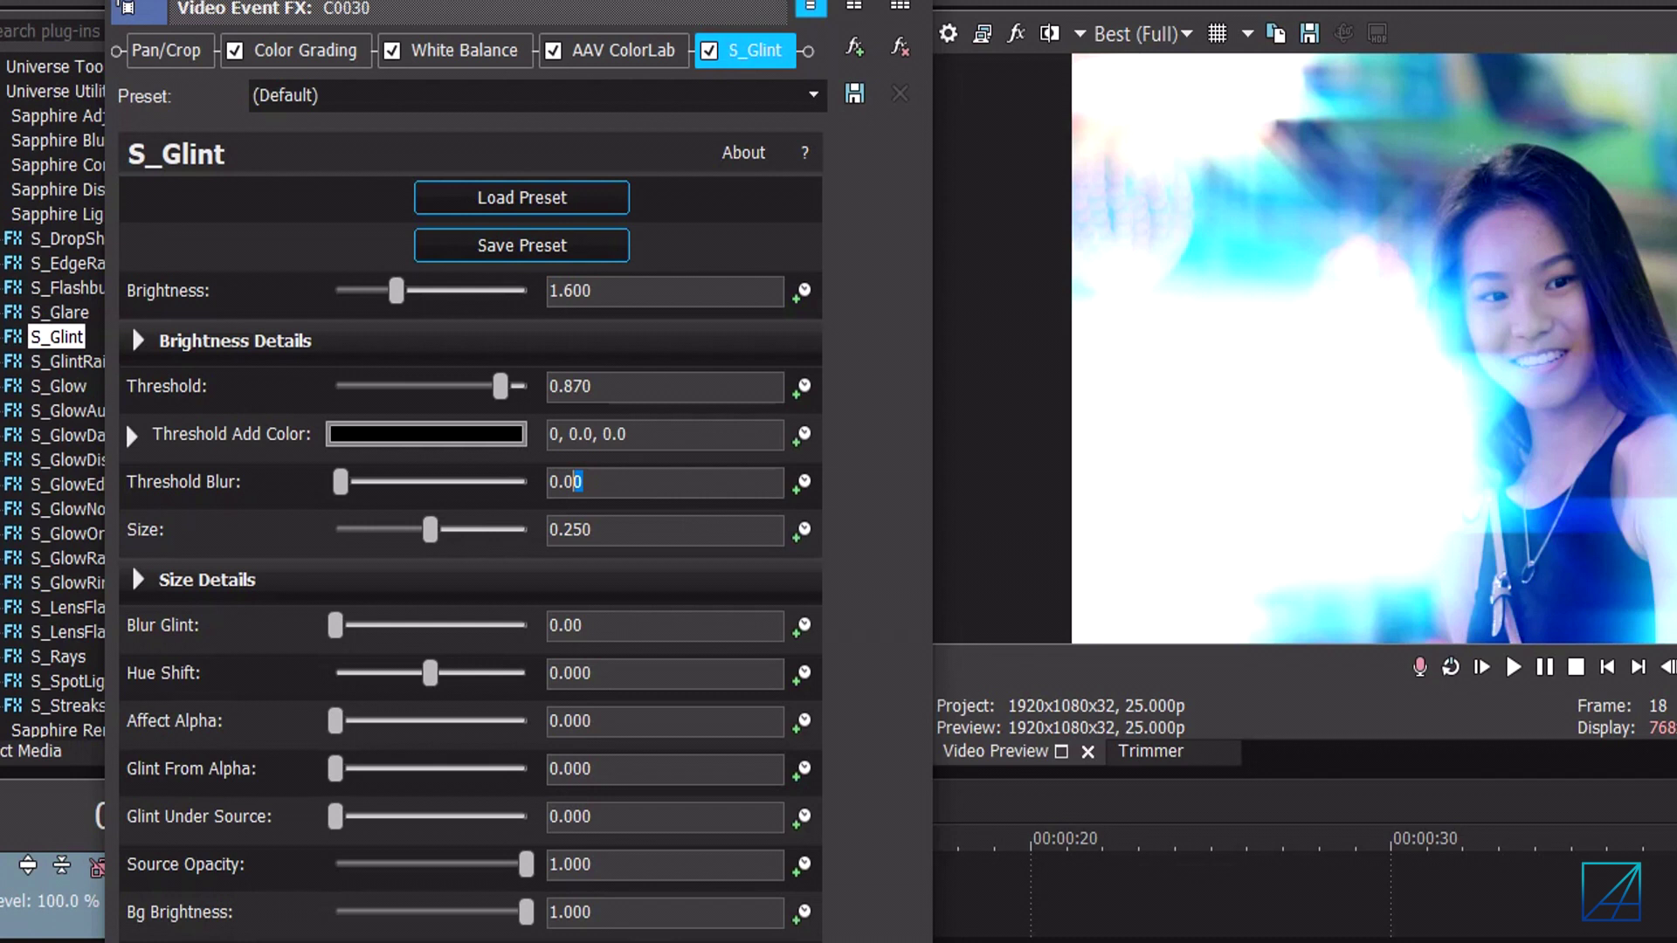
text(1)
key(Return)
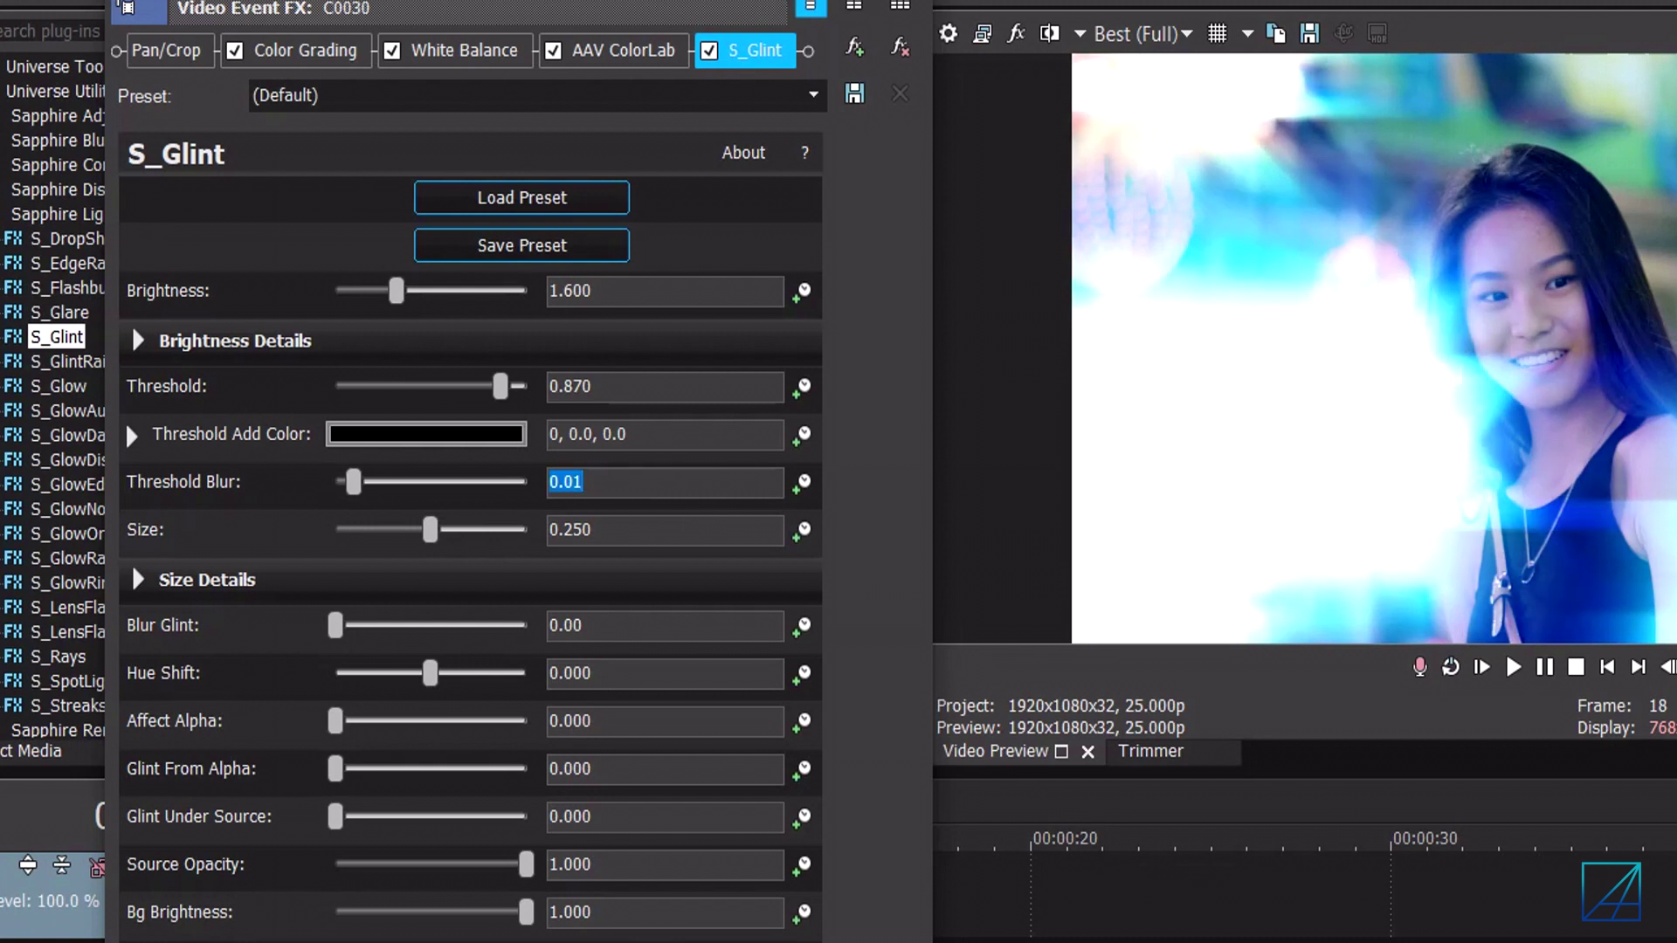
drag(671, 524, 563, 561)
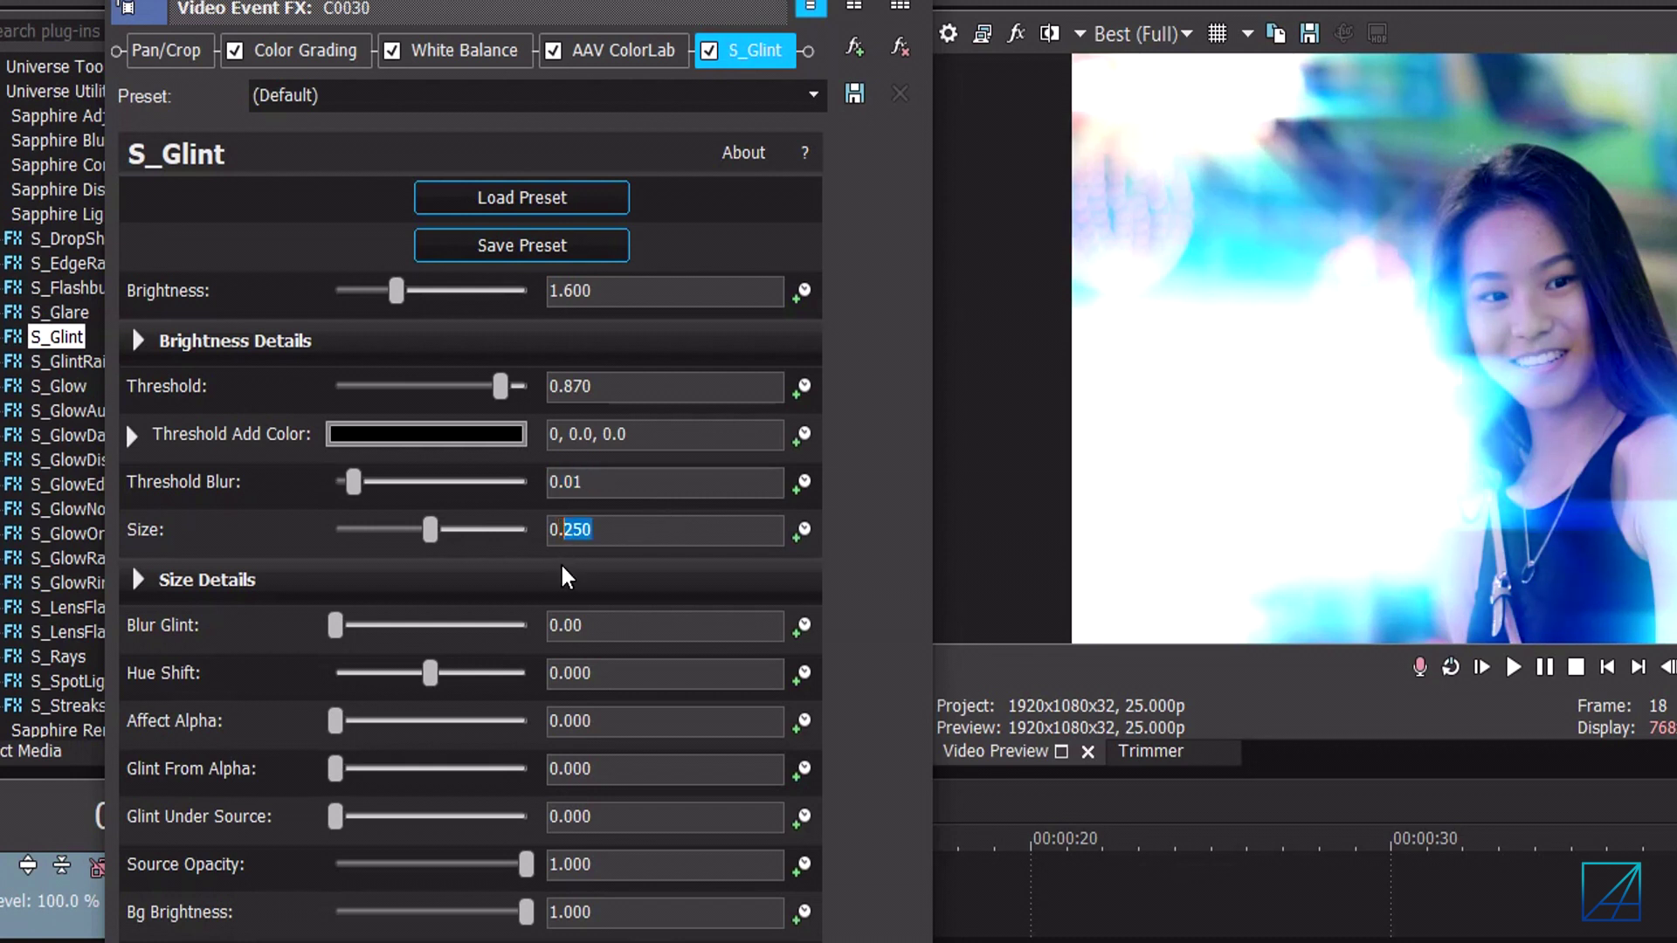
text(170)
key(Return)
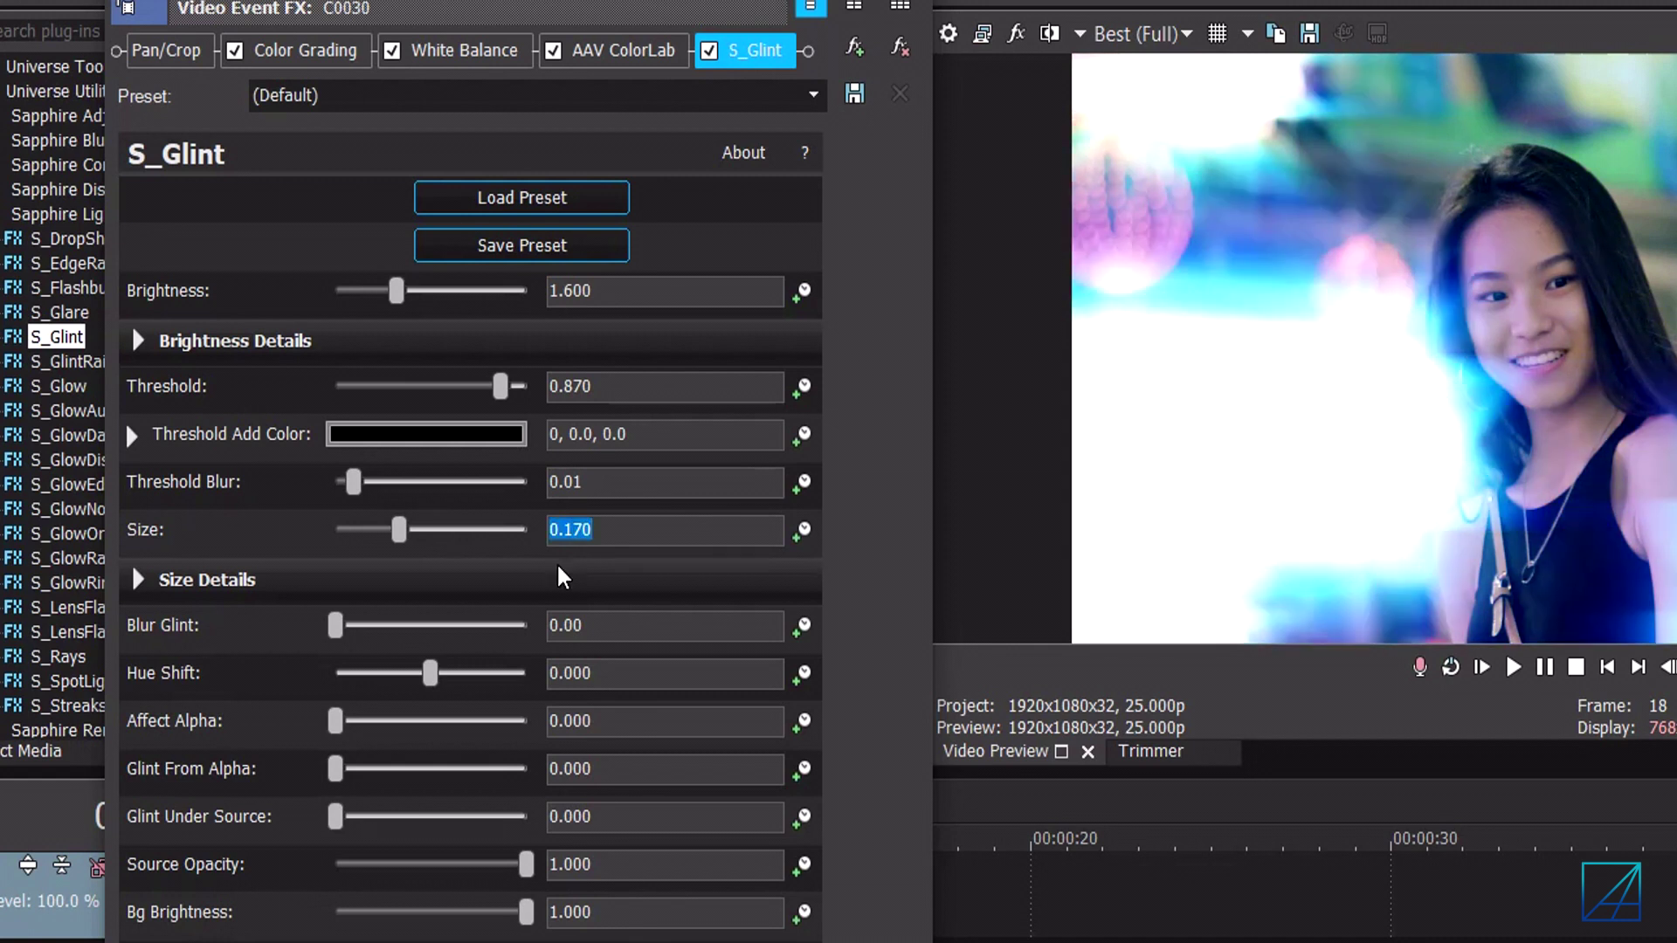
click(140, 579)
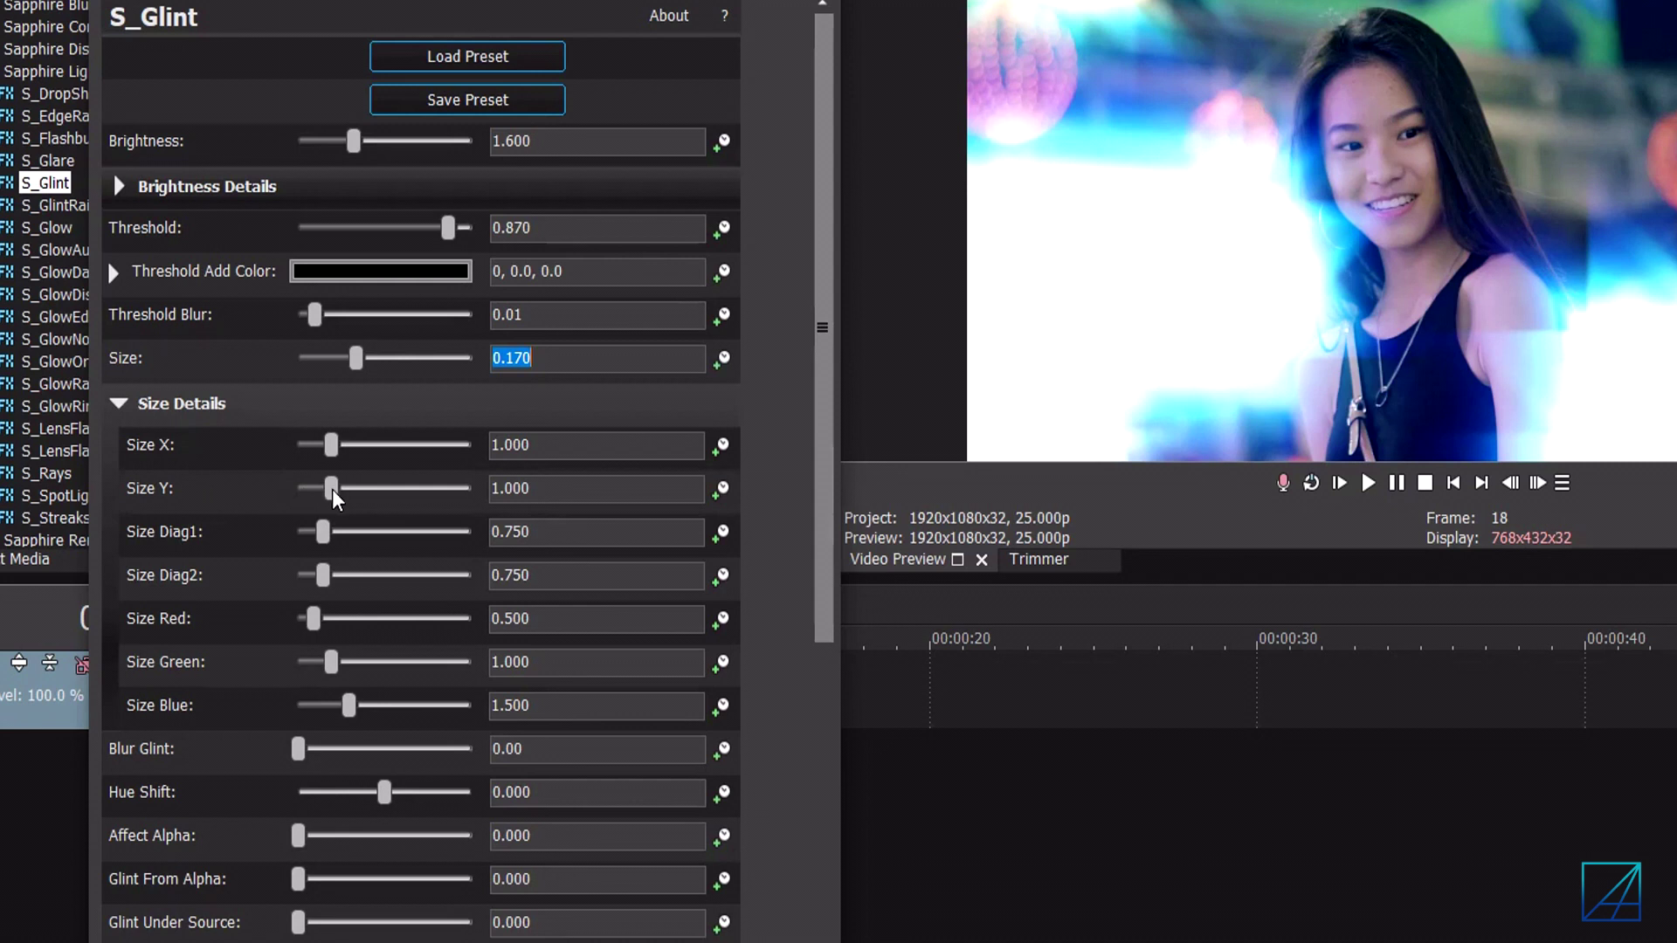
Drop Size Y, Size Diag1 and Size Diag2 to 0 for a flat horizontal glint
click(332, 489)
drag(316, 486, 257, 506)
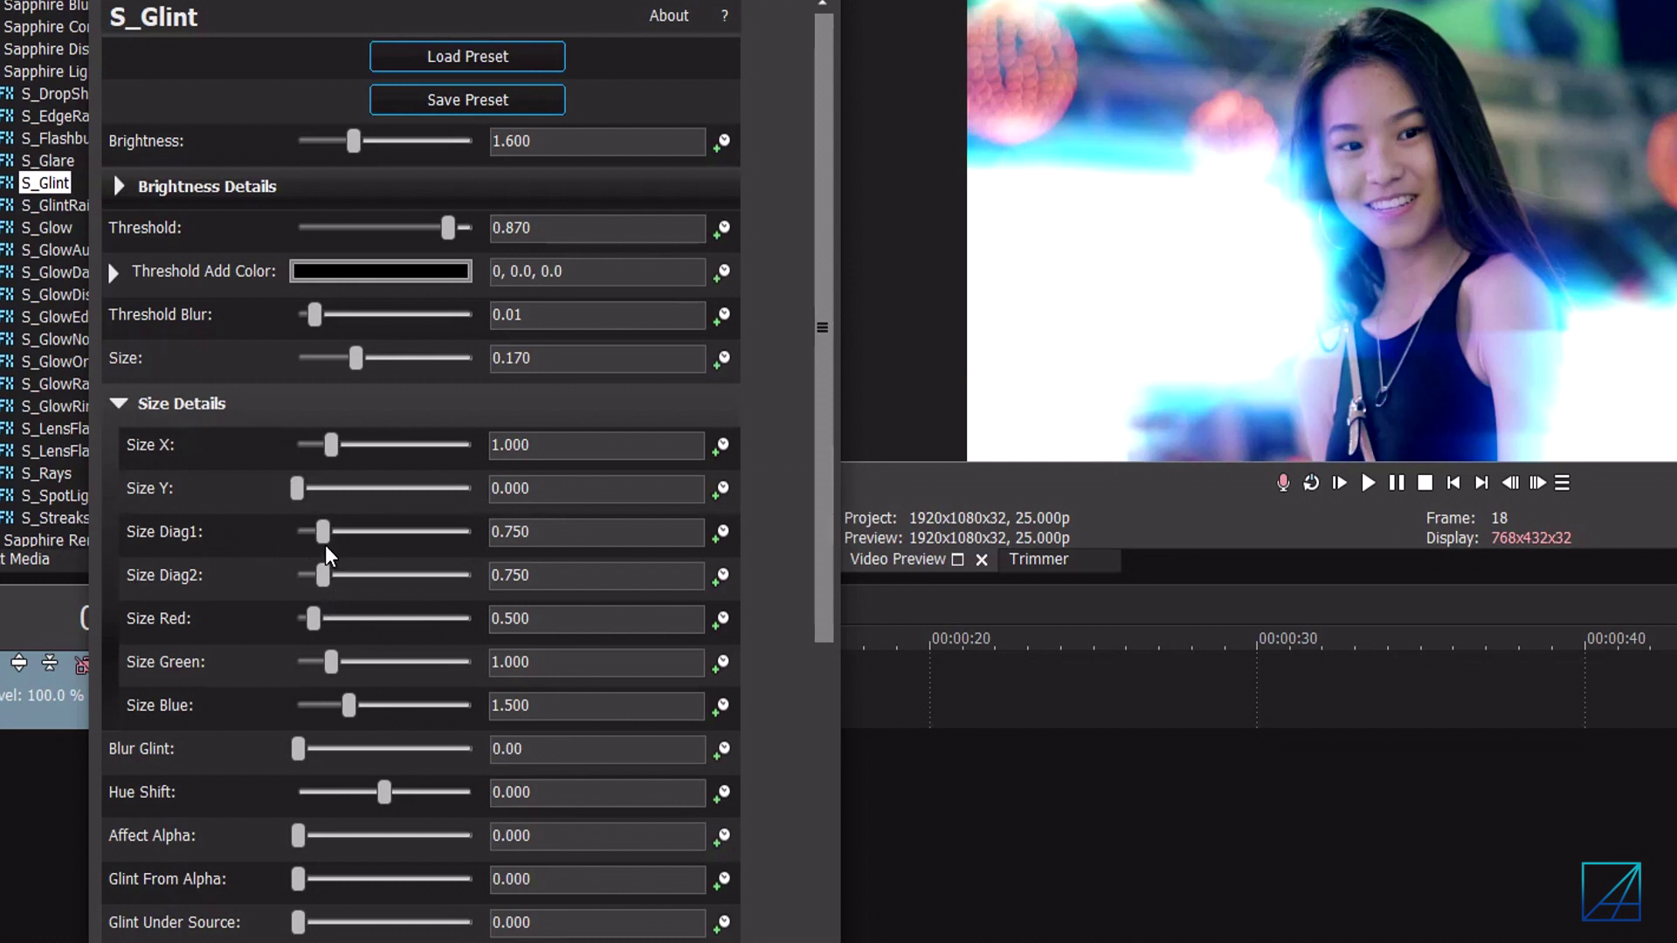
drag(325, 542, 228, 578)
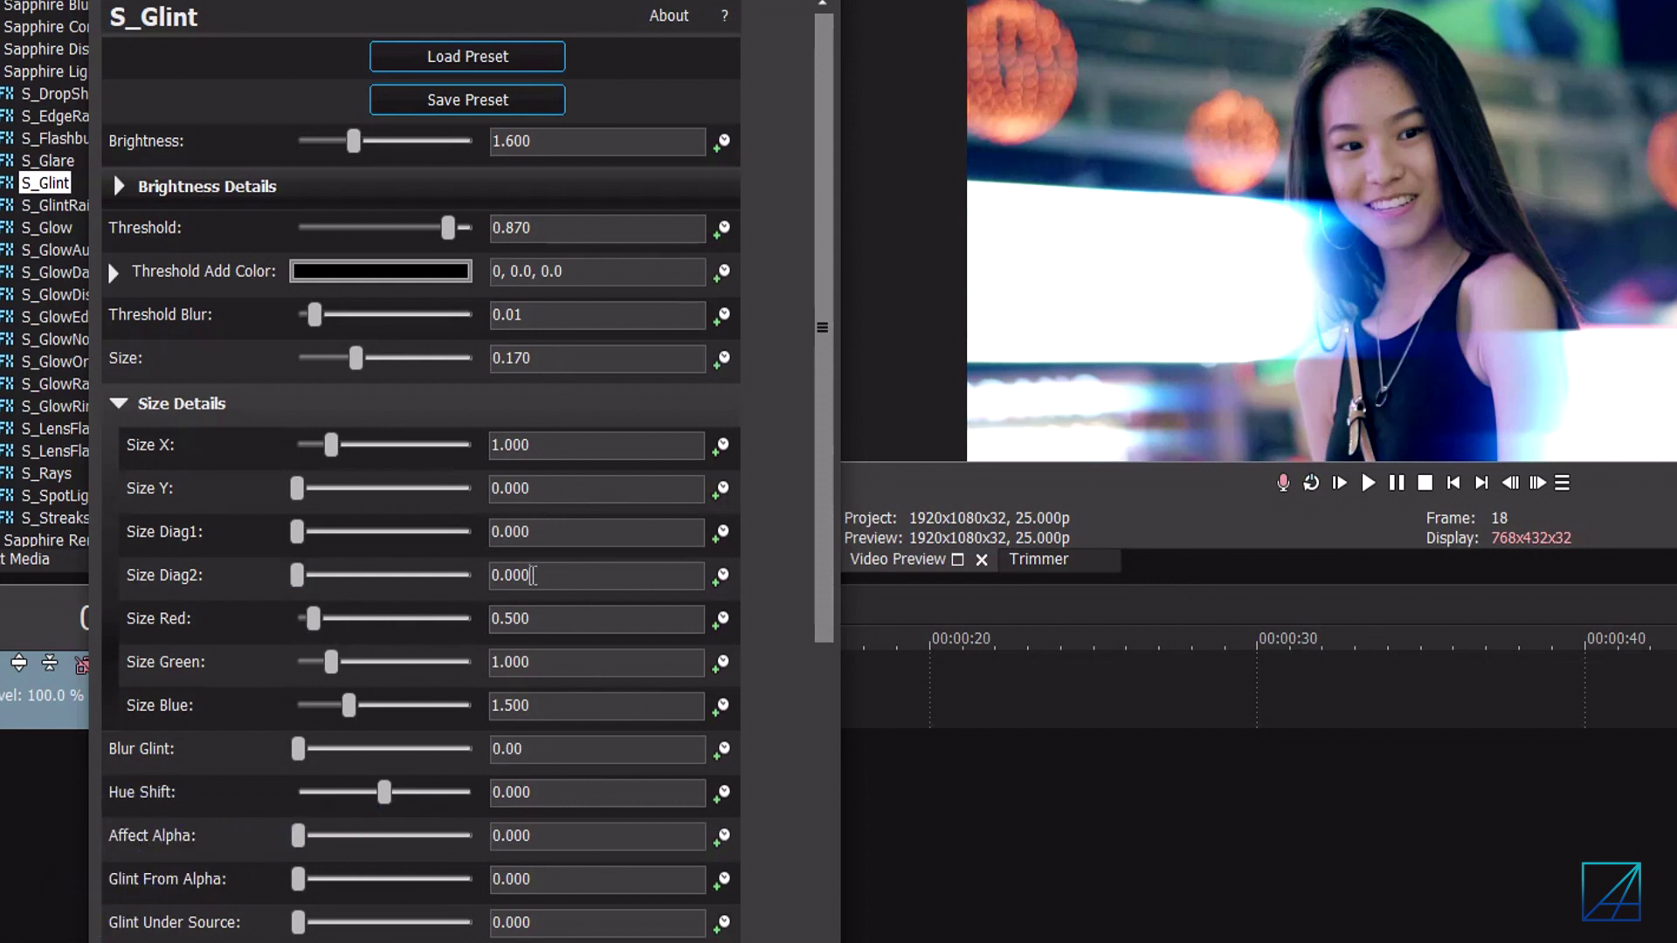
drag(530, 576, 513, 576)
Set Size Red 0.350, Size Green 0.900 and Size Blue 2.600, then collapse Size Details
drag(537, 620, 506, 620)
text(3)
drag(617, 667, 379, 664)
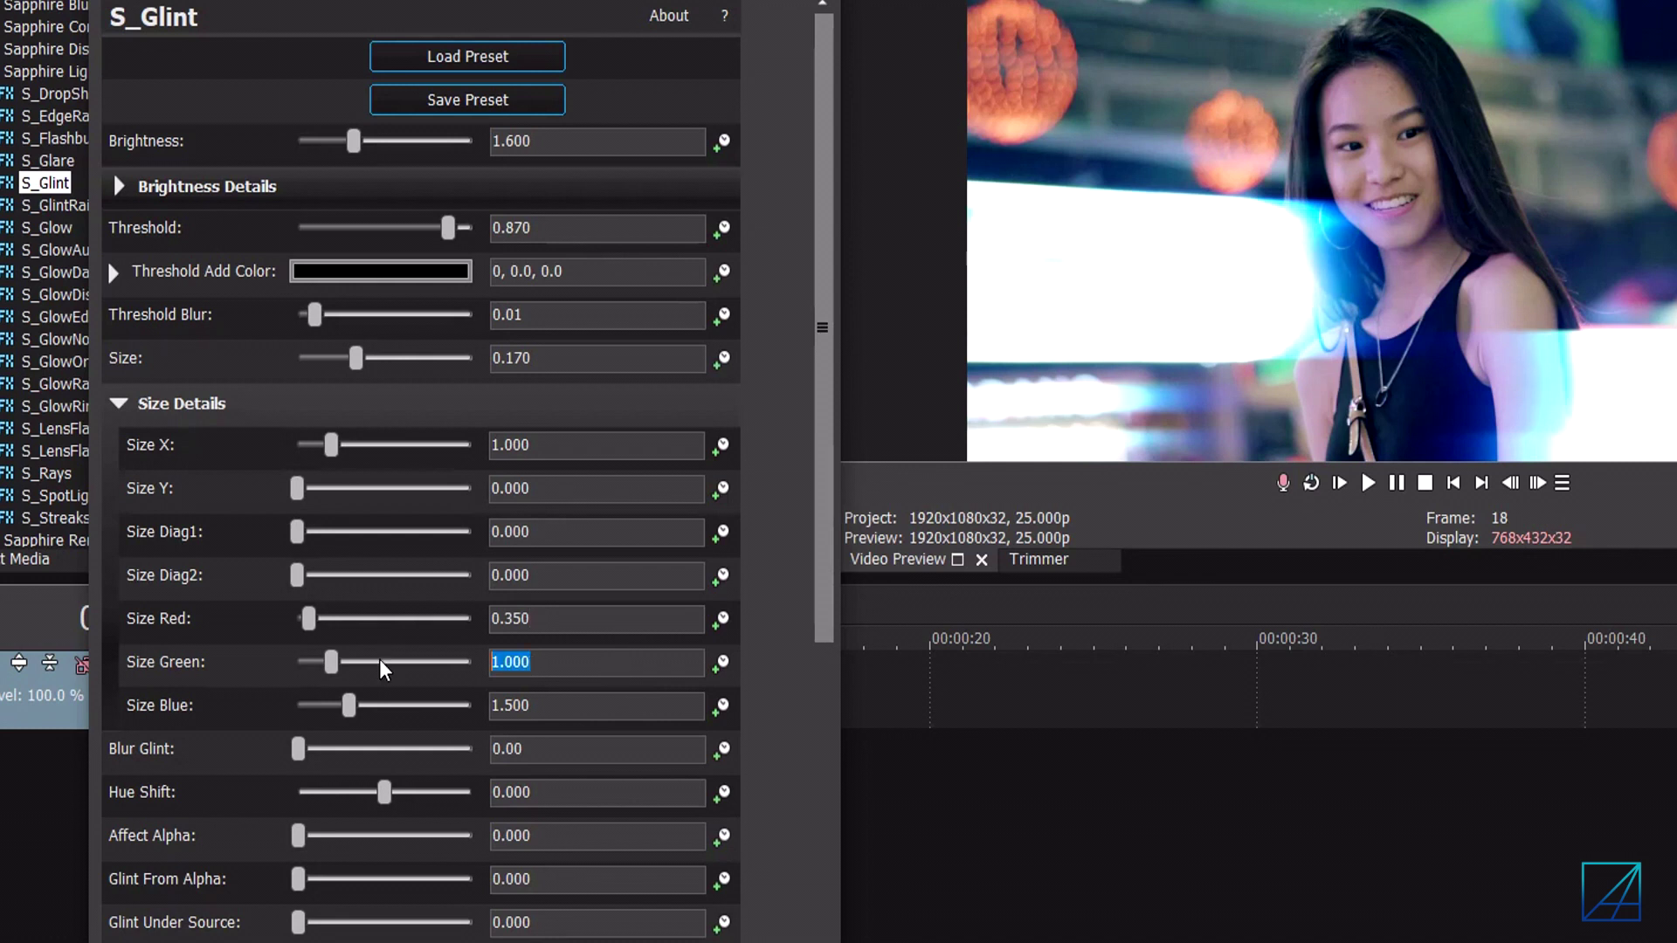
text(0.9)
key(Return)
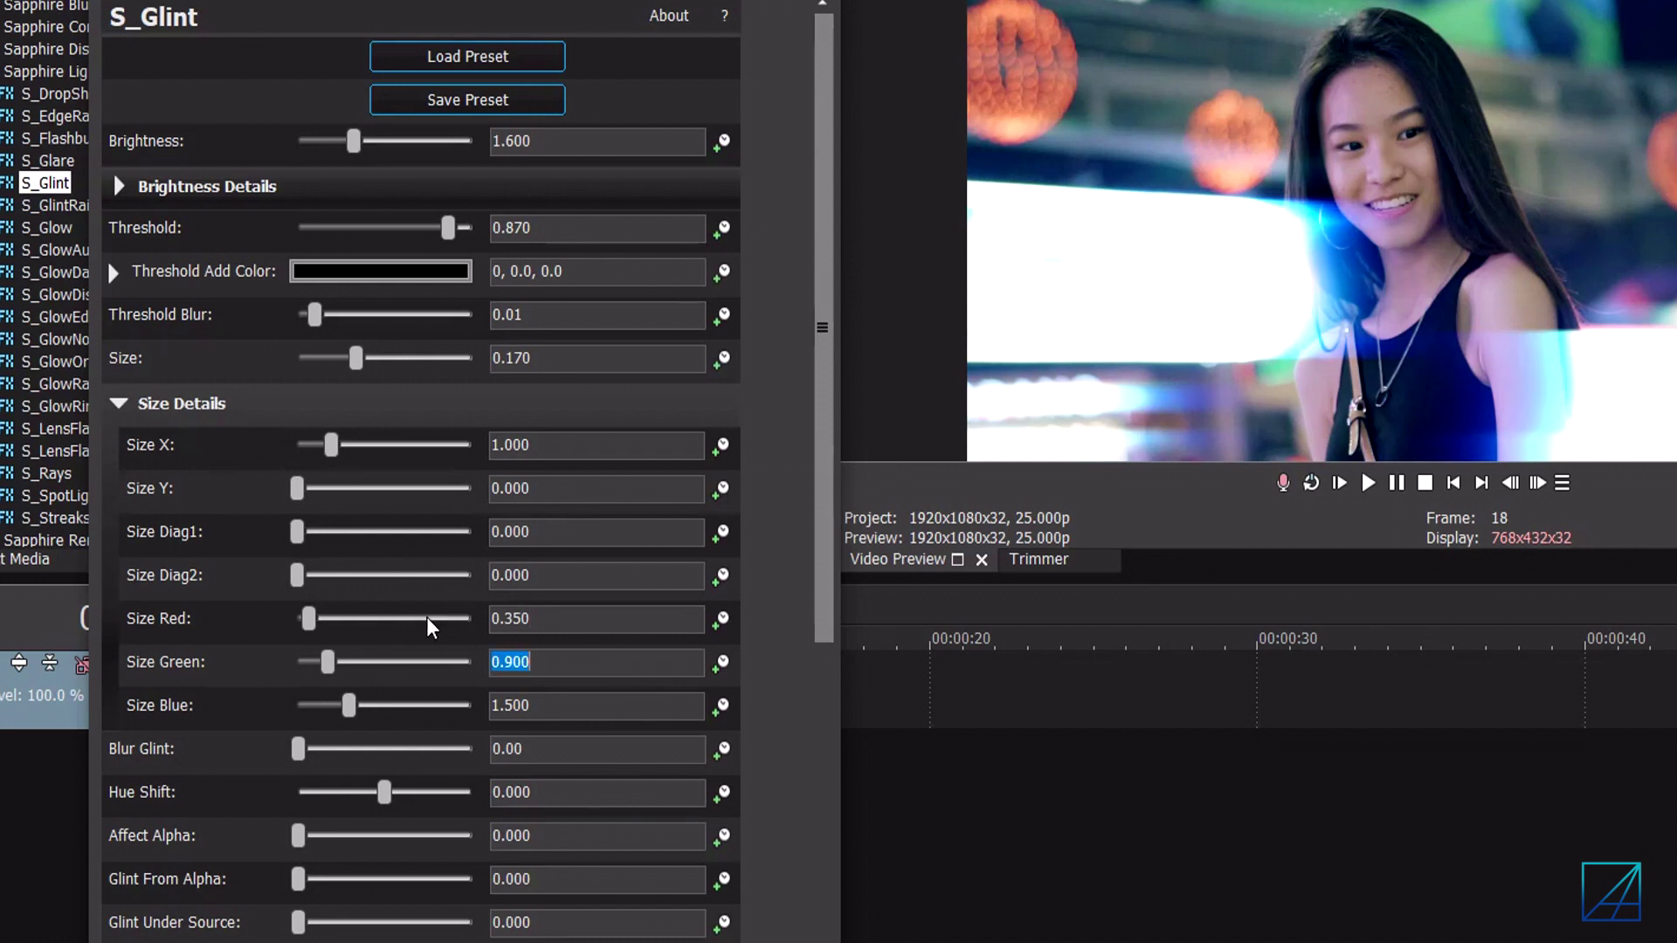
drag(351, 698, 360, 699)
double_click(543, 703)
text(2.6)
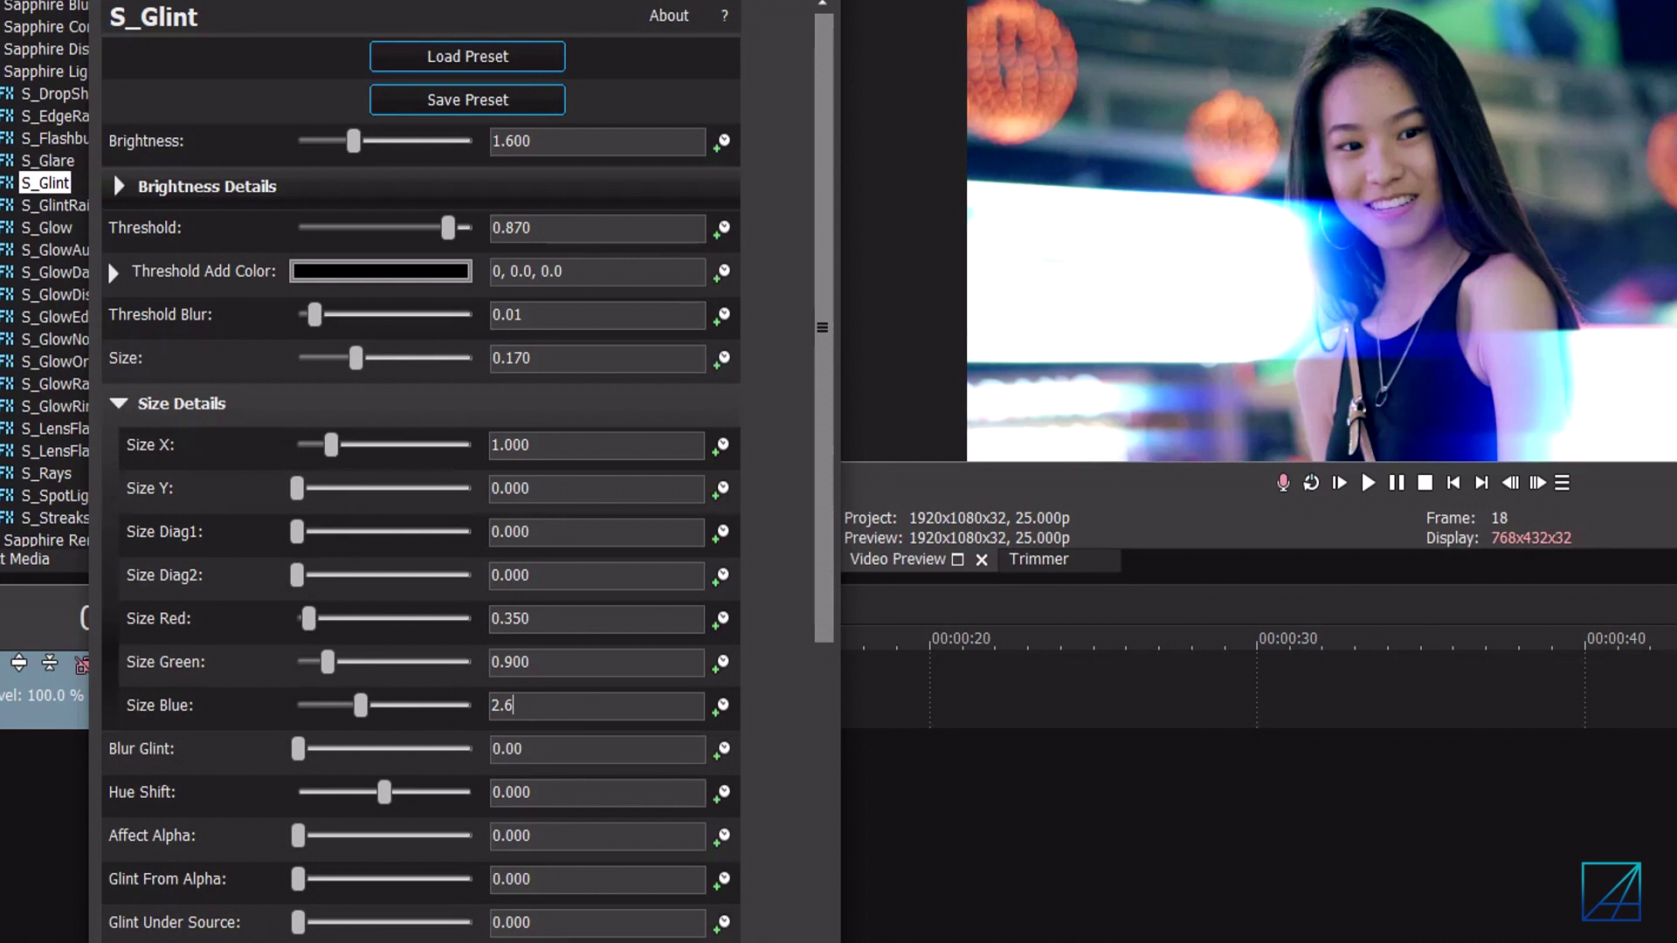
key(Return)
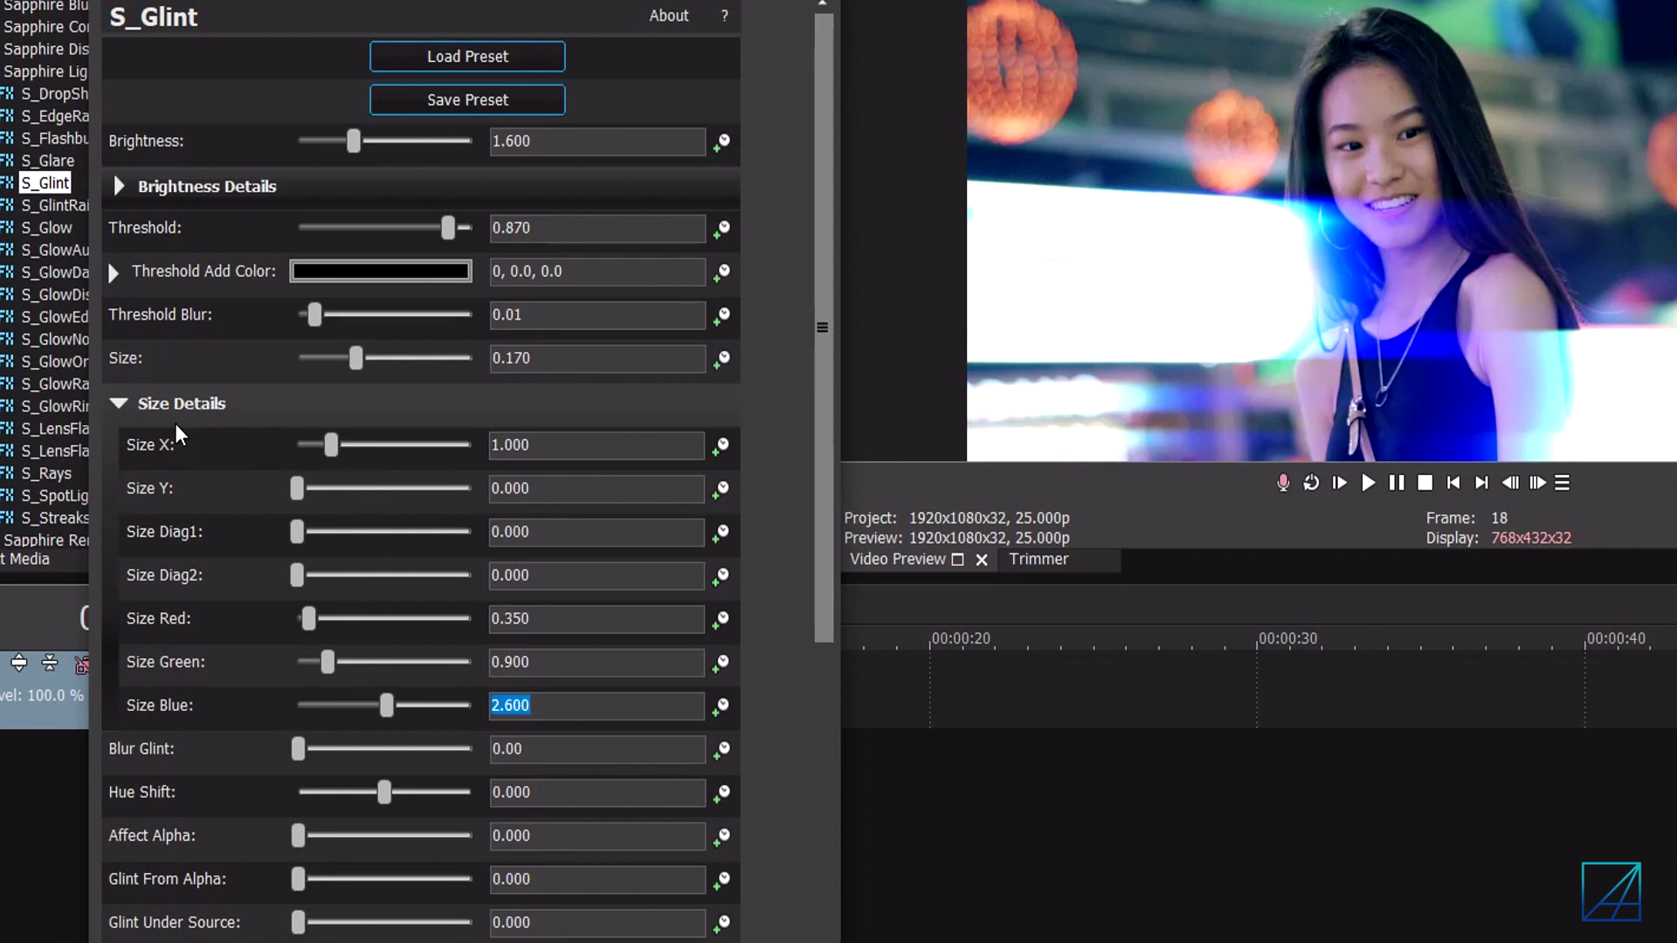
click(117, 400)
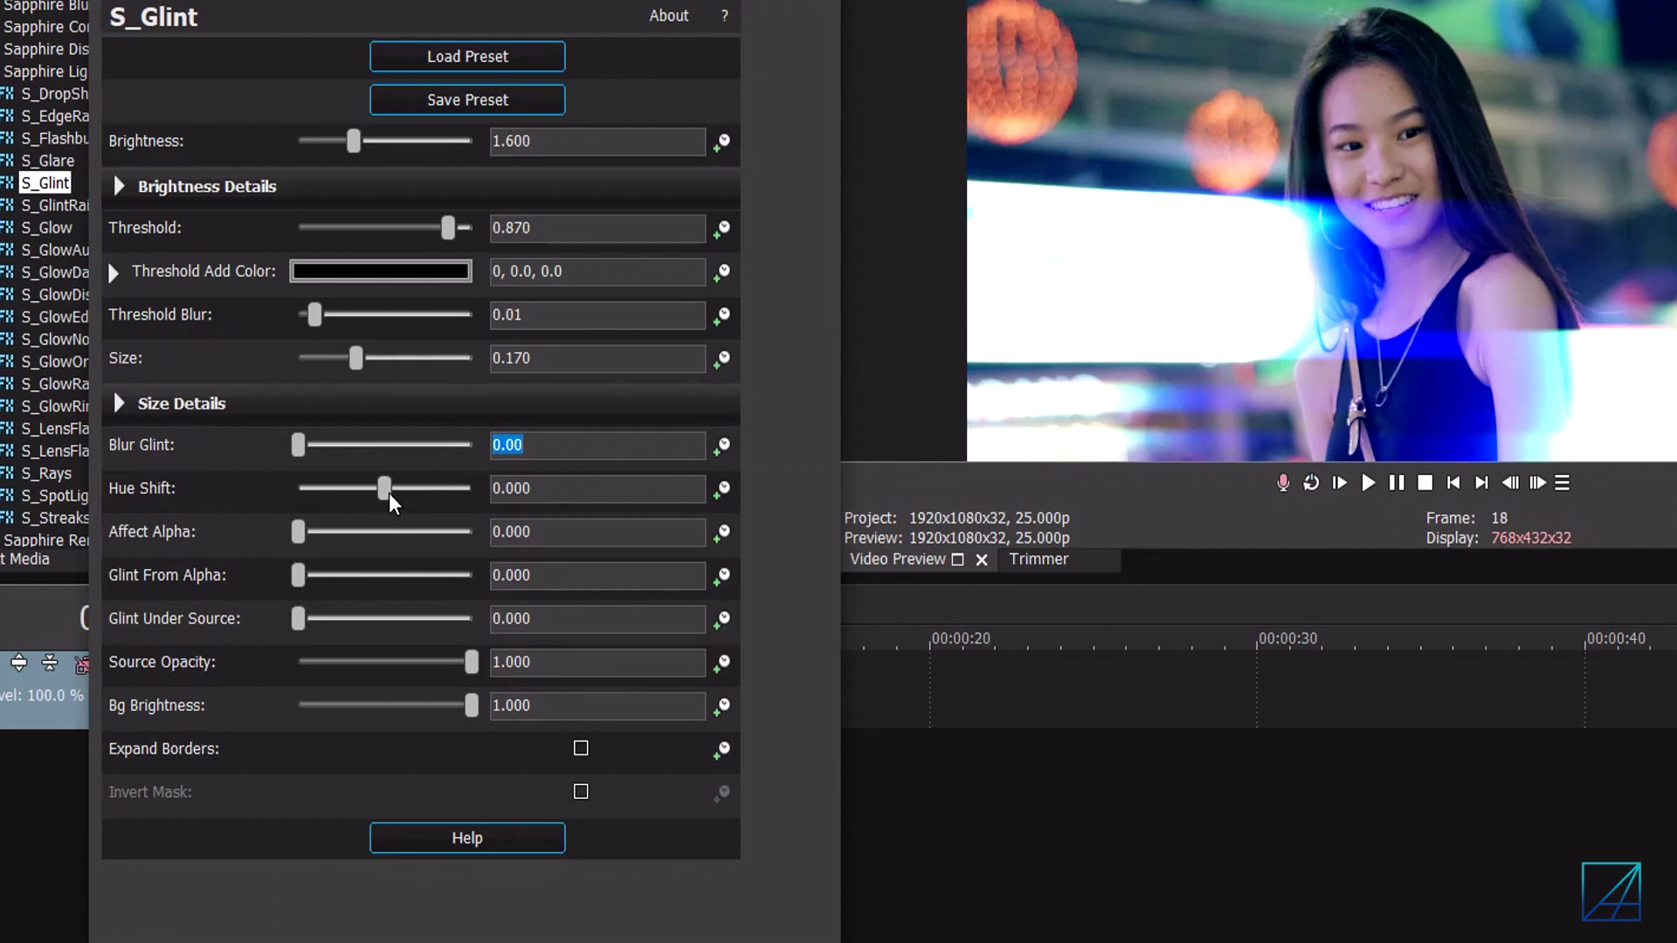
Give the glint Hue Shift -1.000, Glint From Alpha 0.510 and Glint Under Source 0.570
drag(390, 495, 206, 490)
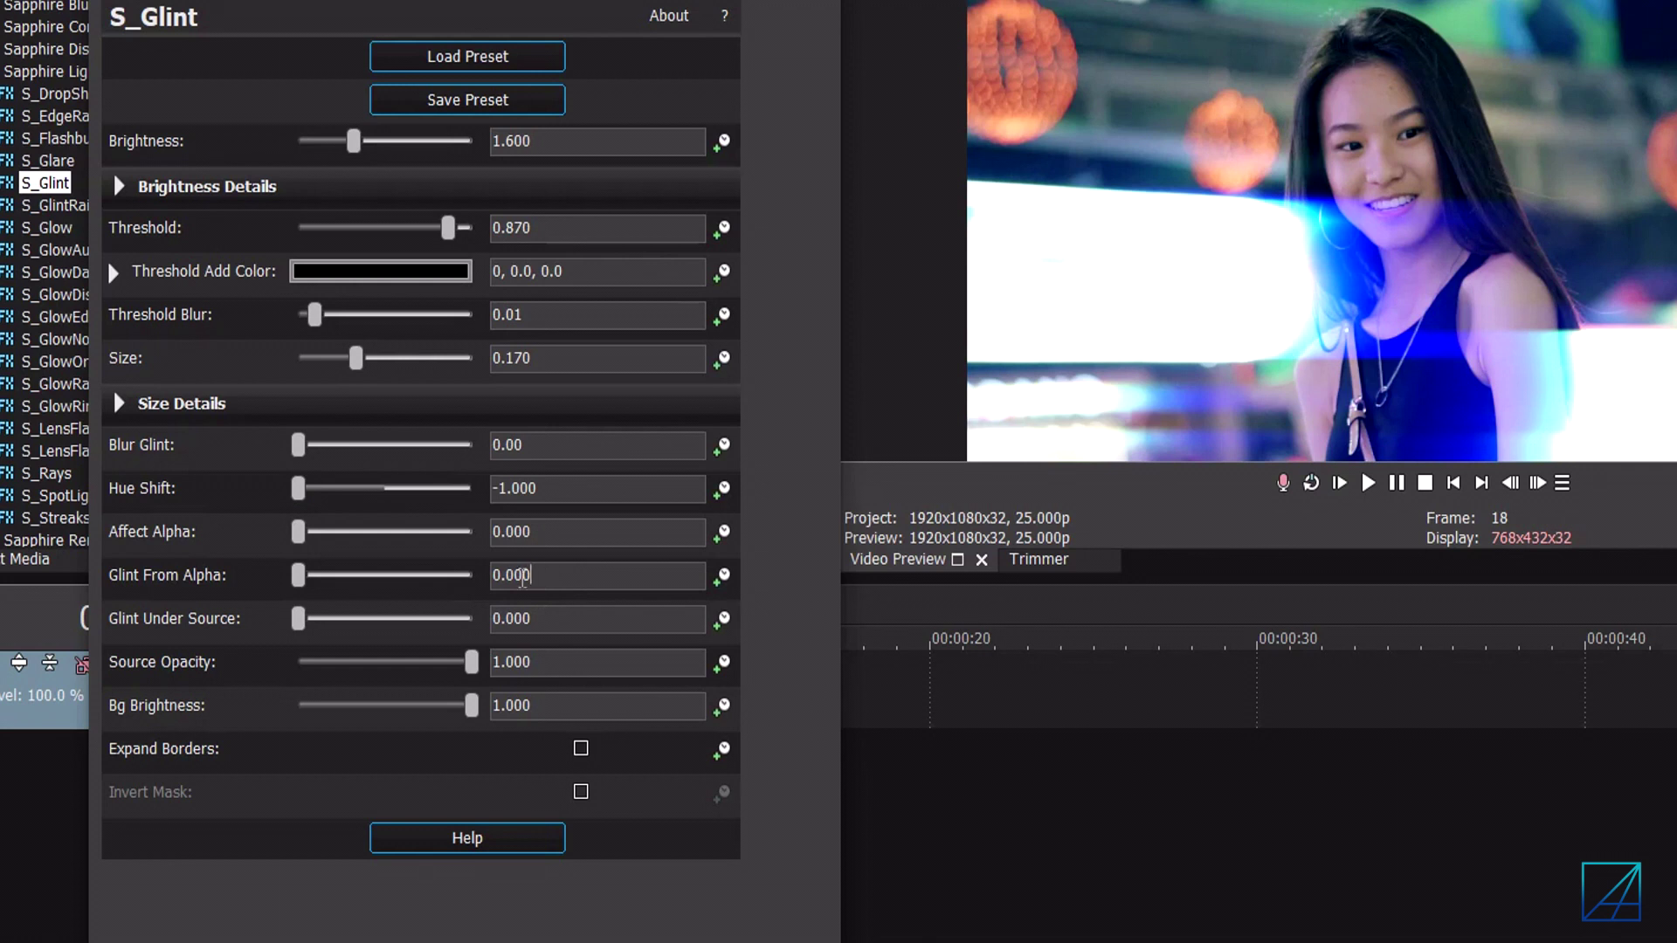
drag(529, 578, 508, 584)
key(Return)
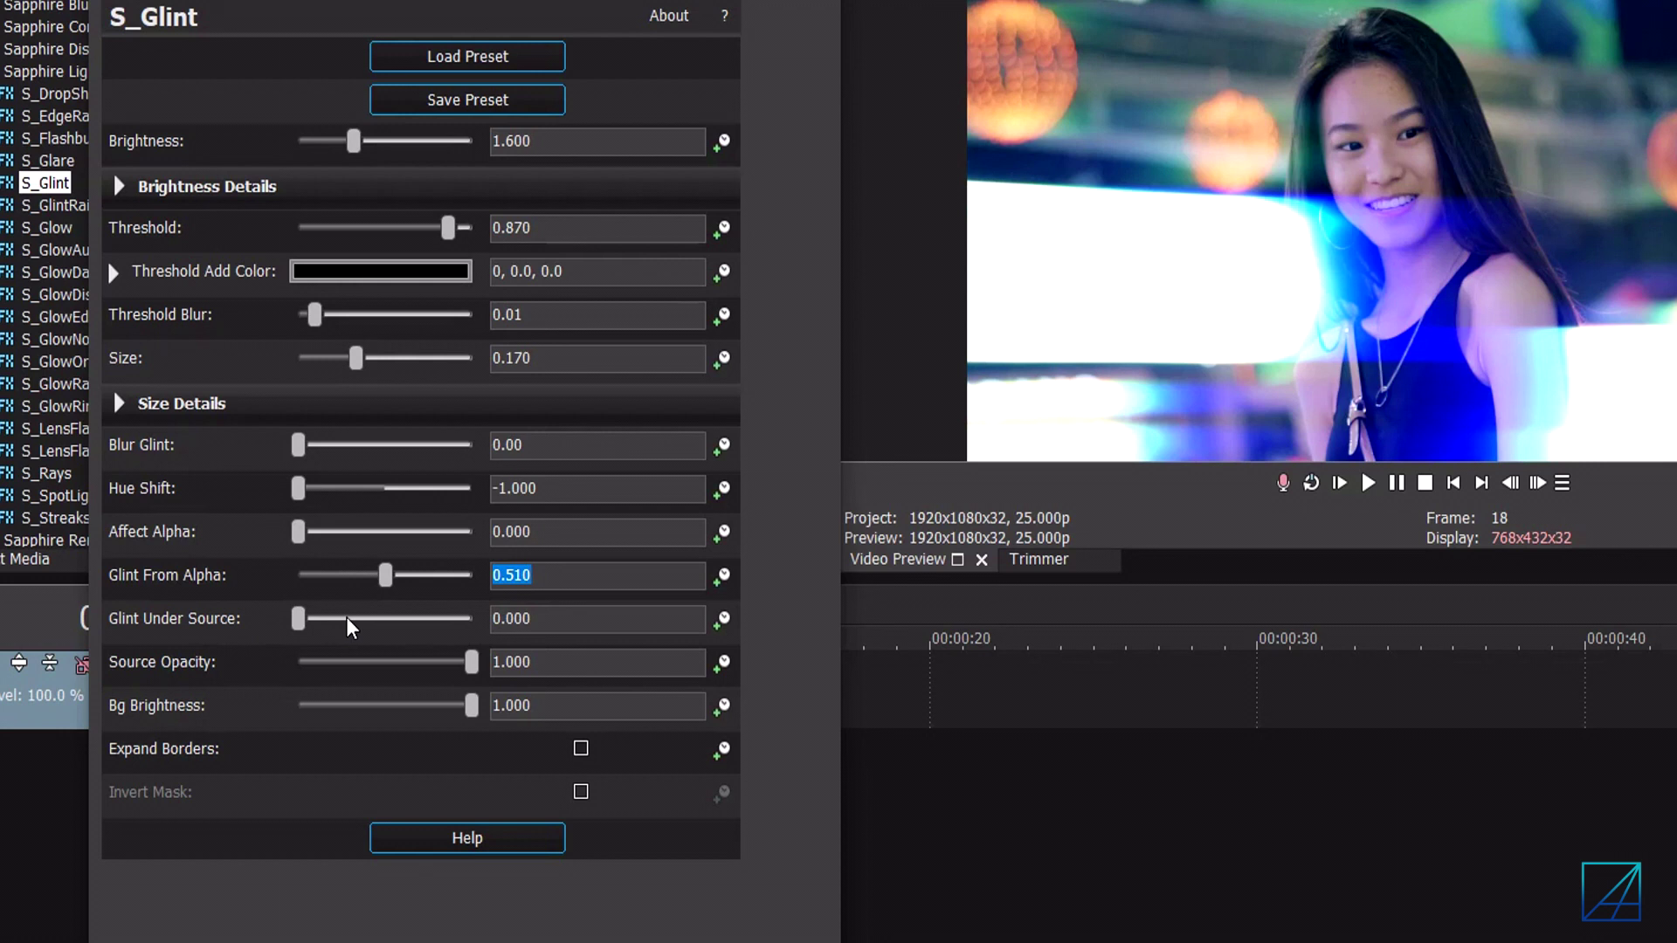
drag(566, 621, 507, 621)
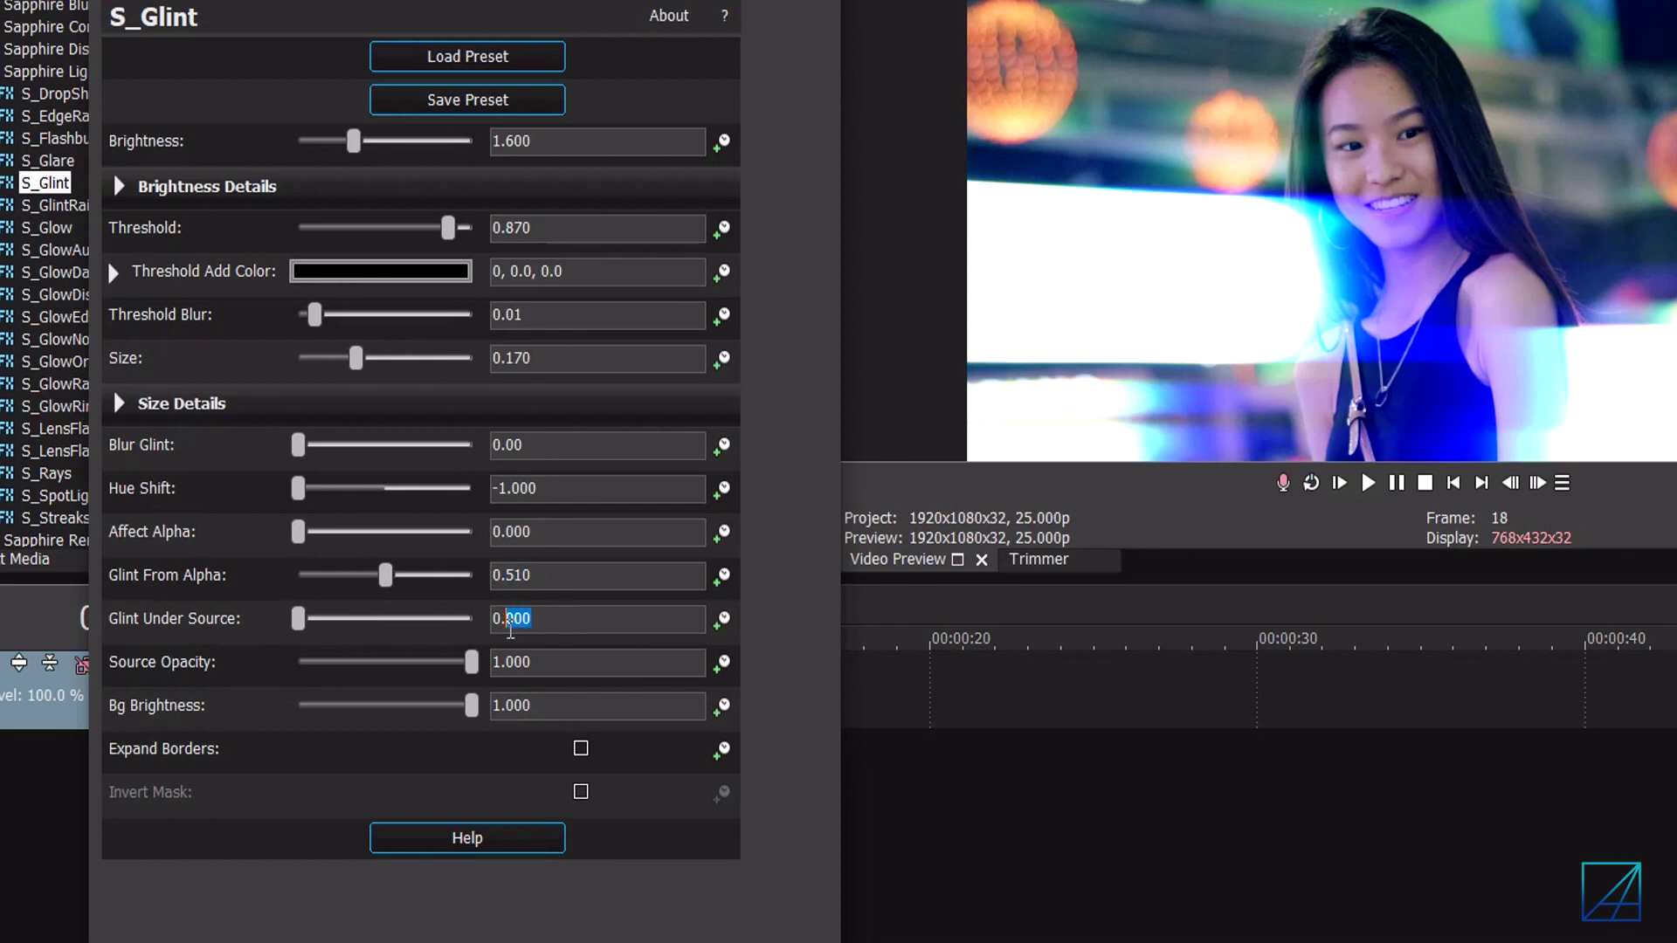
text(57)
key(Return)
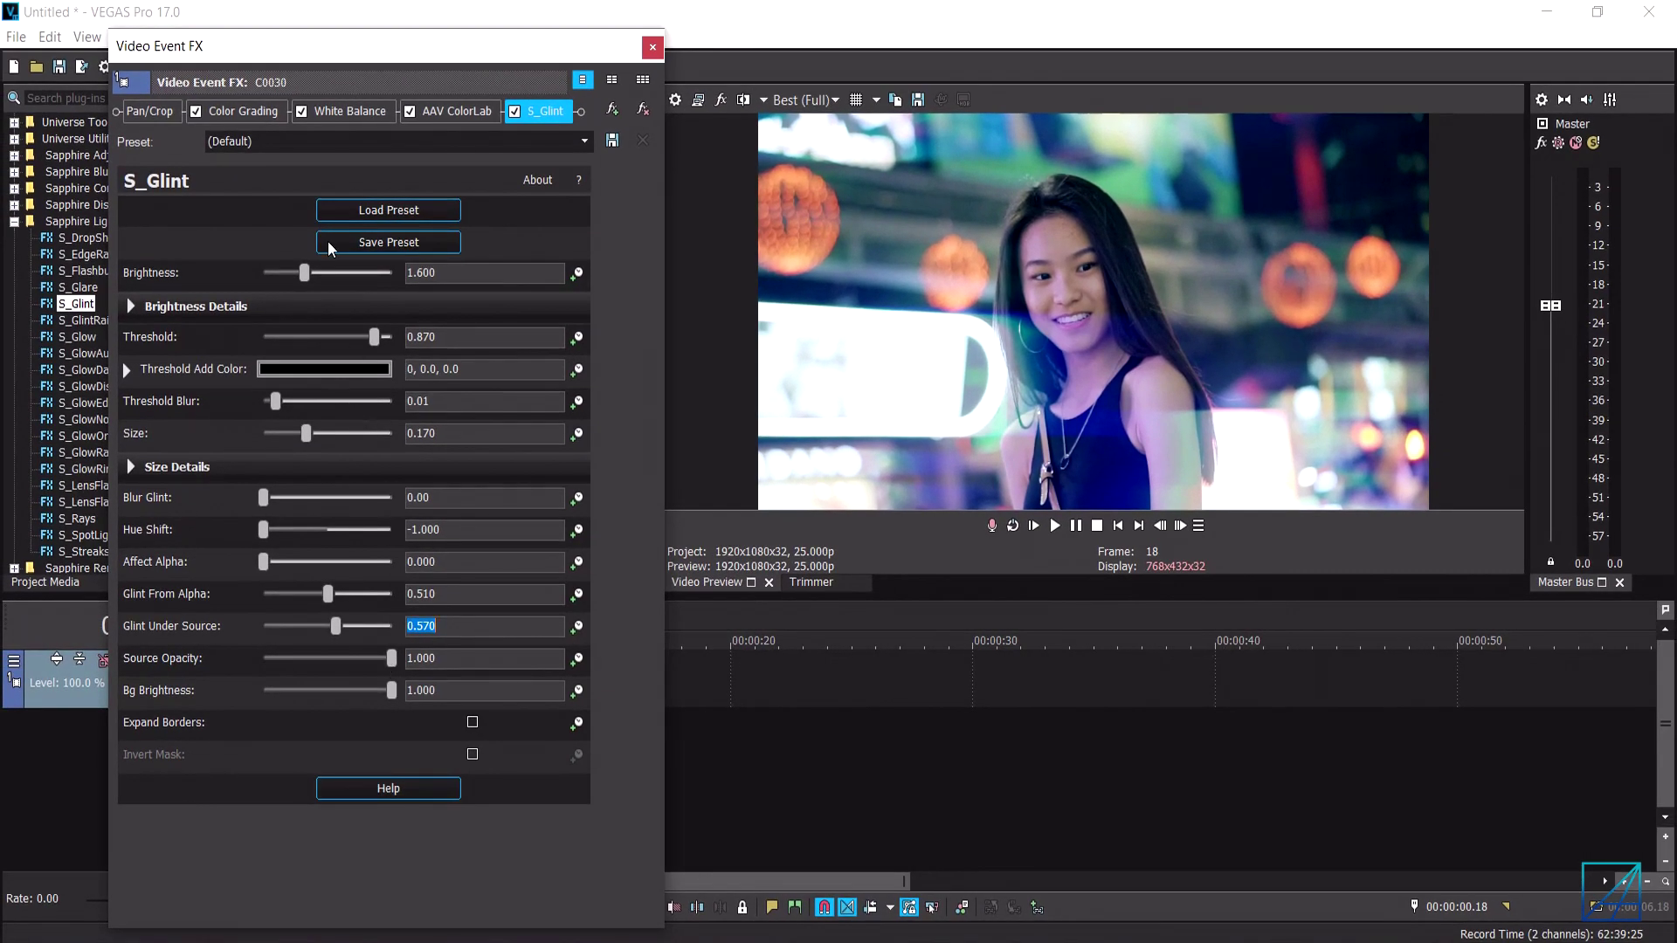
Save the current S_Glint settings as preset 'FLARES TUTORIAL' and close Video Event FX
click(229, 143)
text(FLARES TUTORIAL)
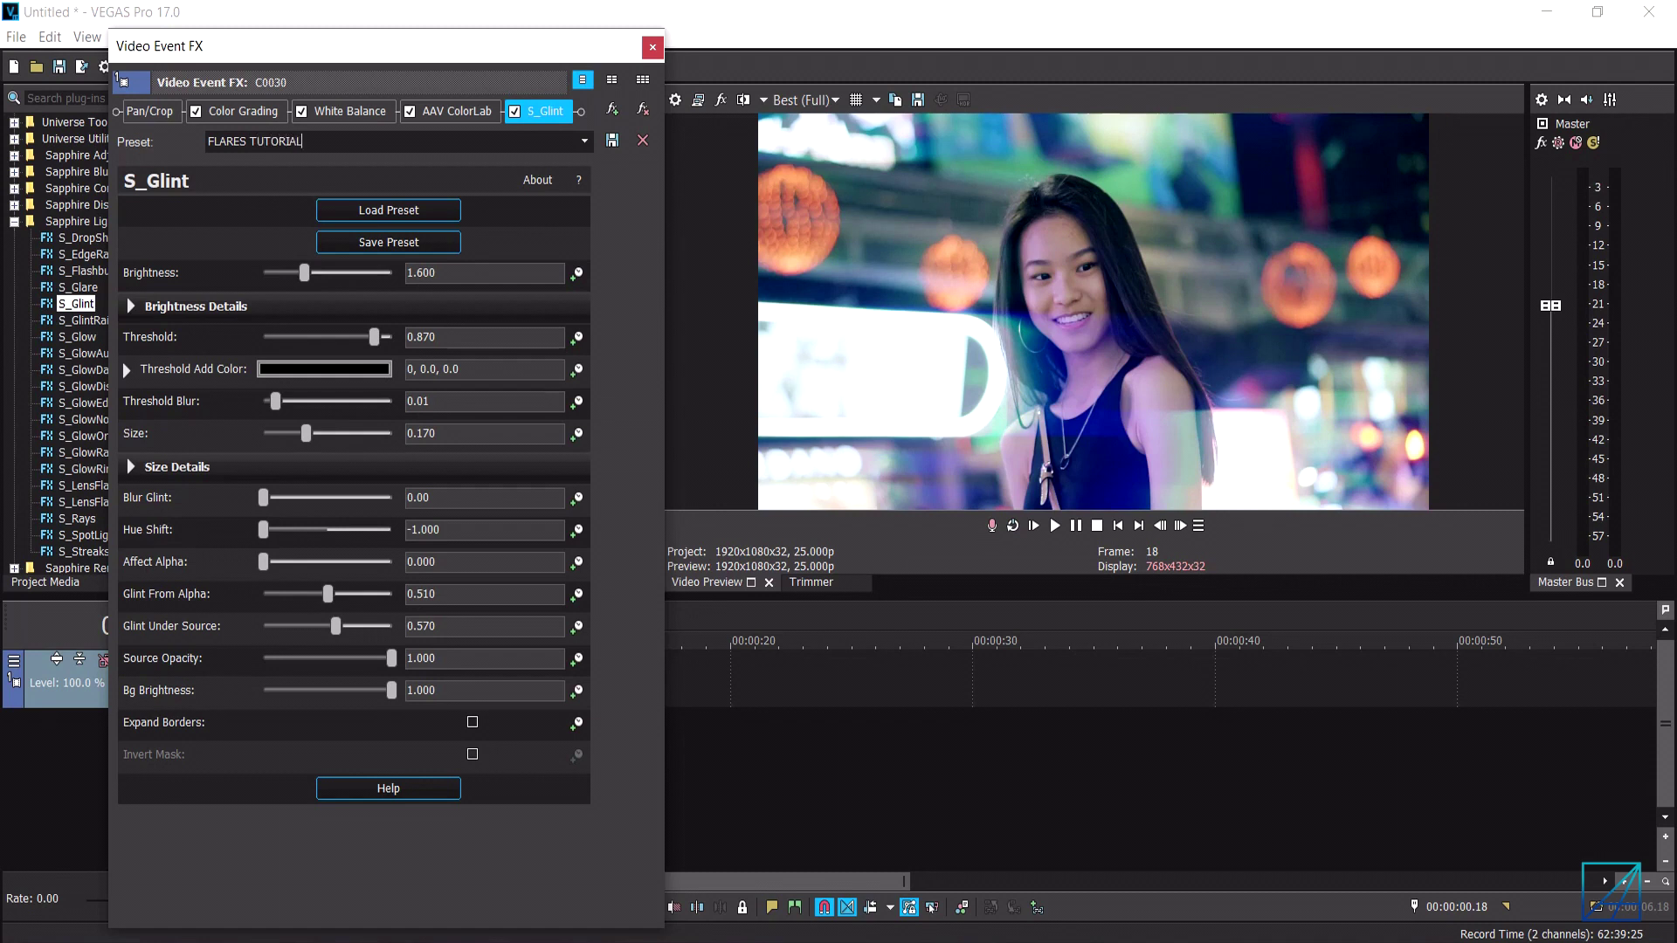
click(612, 141)
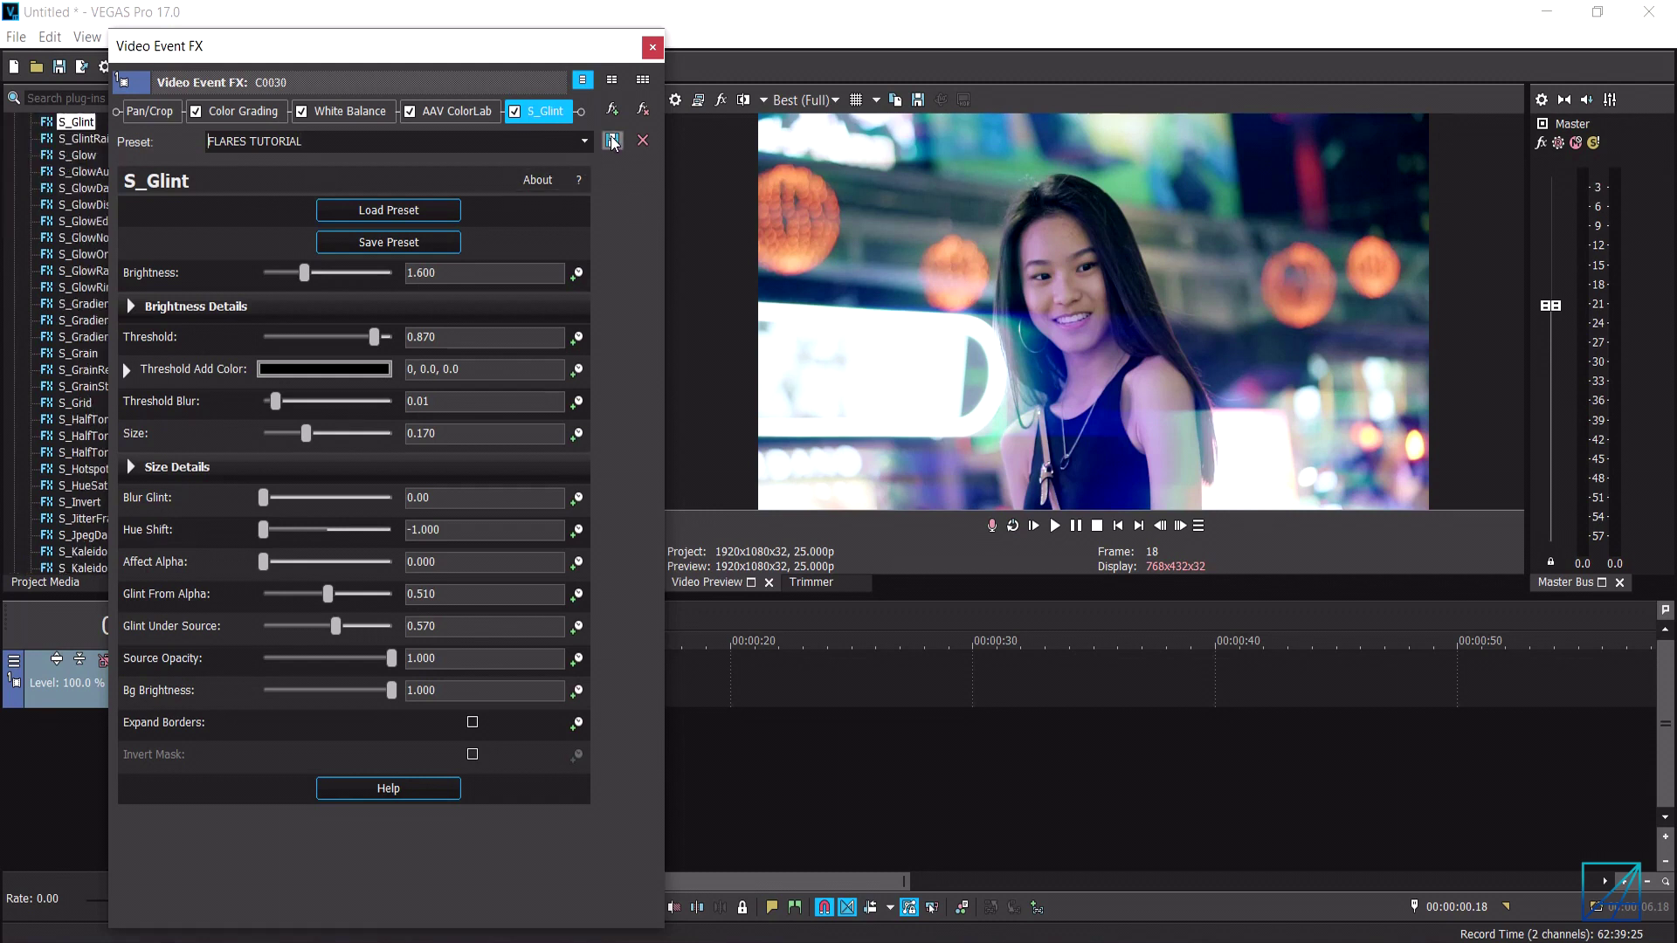
click(653, 46)
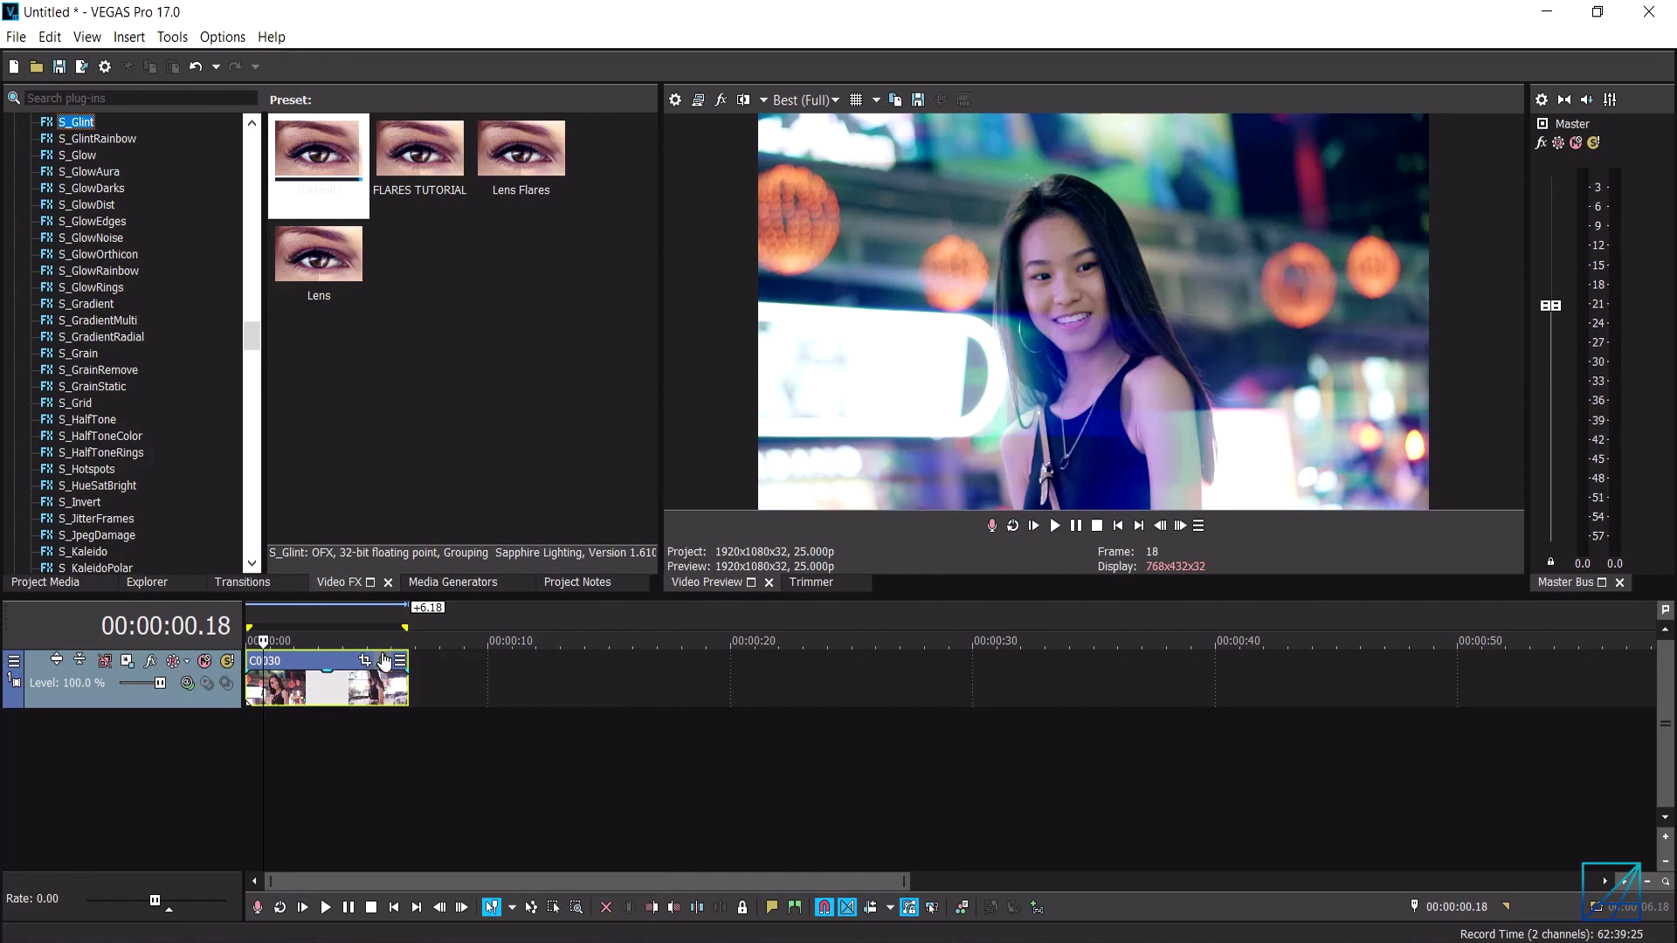
Apply FLARES TUTORIAL to C0030, remove the duplicate S_Glint, and set Brightness 1.156, Threshold 0.864
click(434, 155)
drag(434, 156, 370, 672)
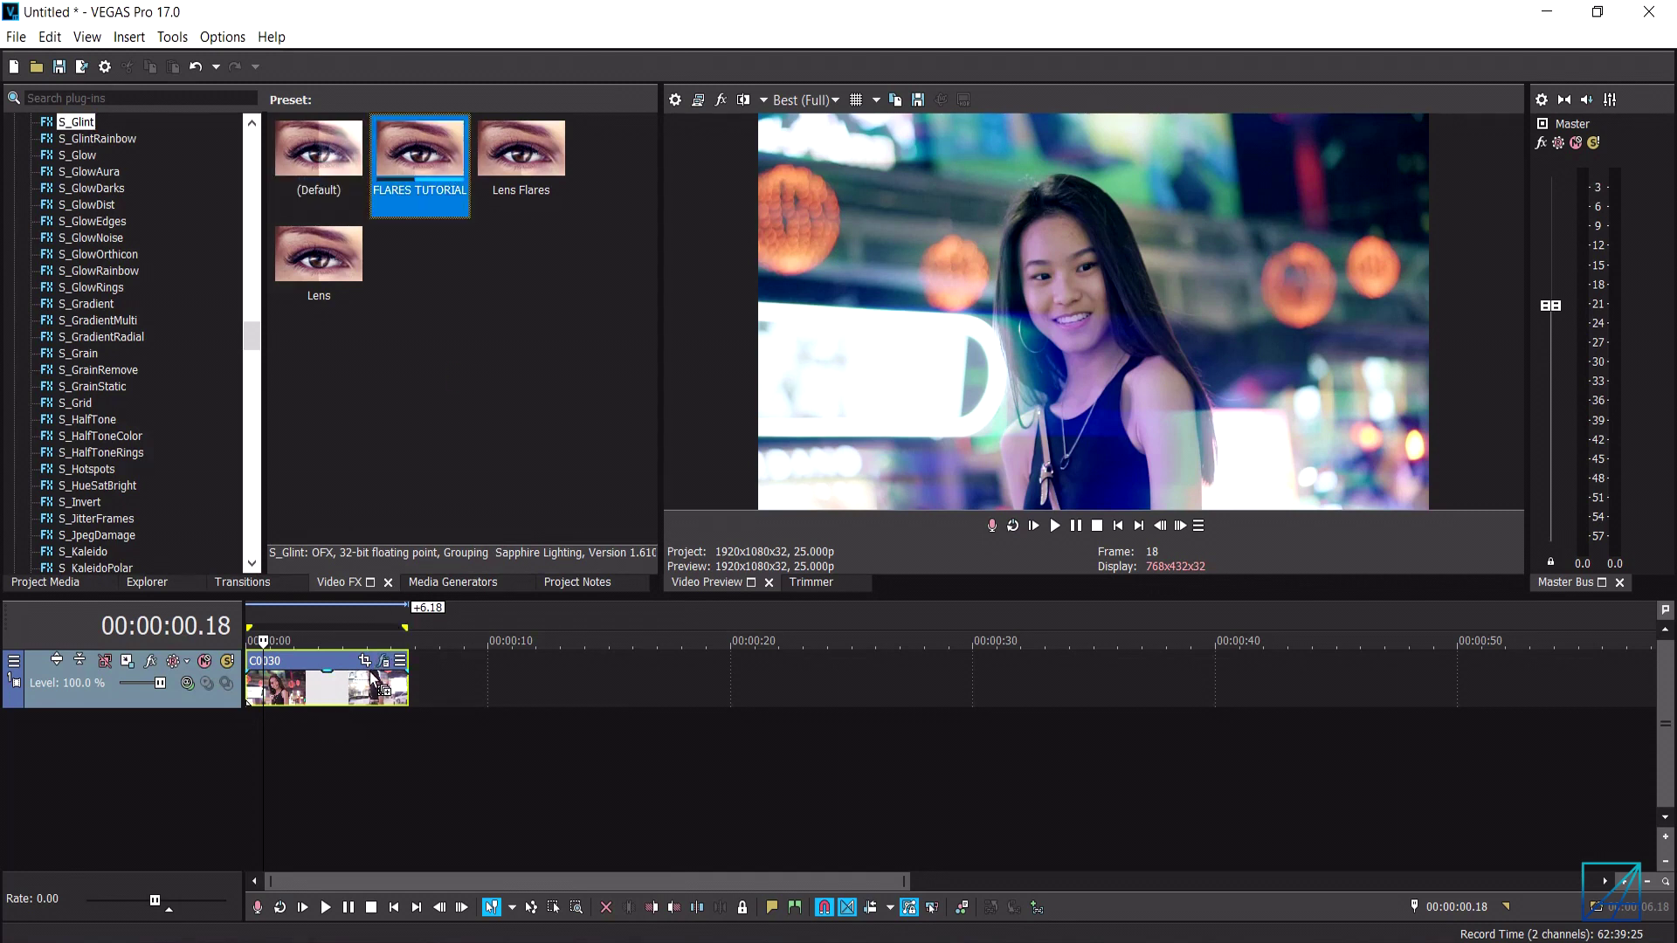
click(643, 109)
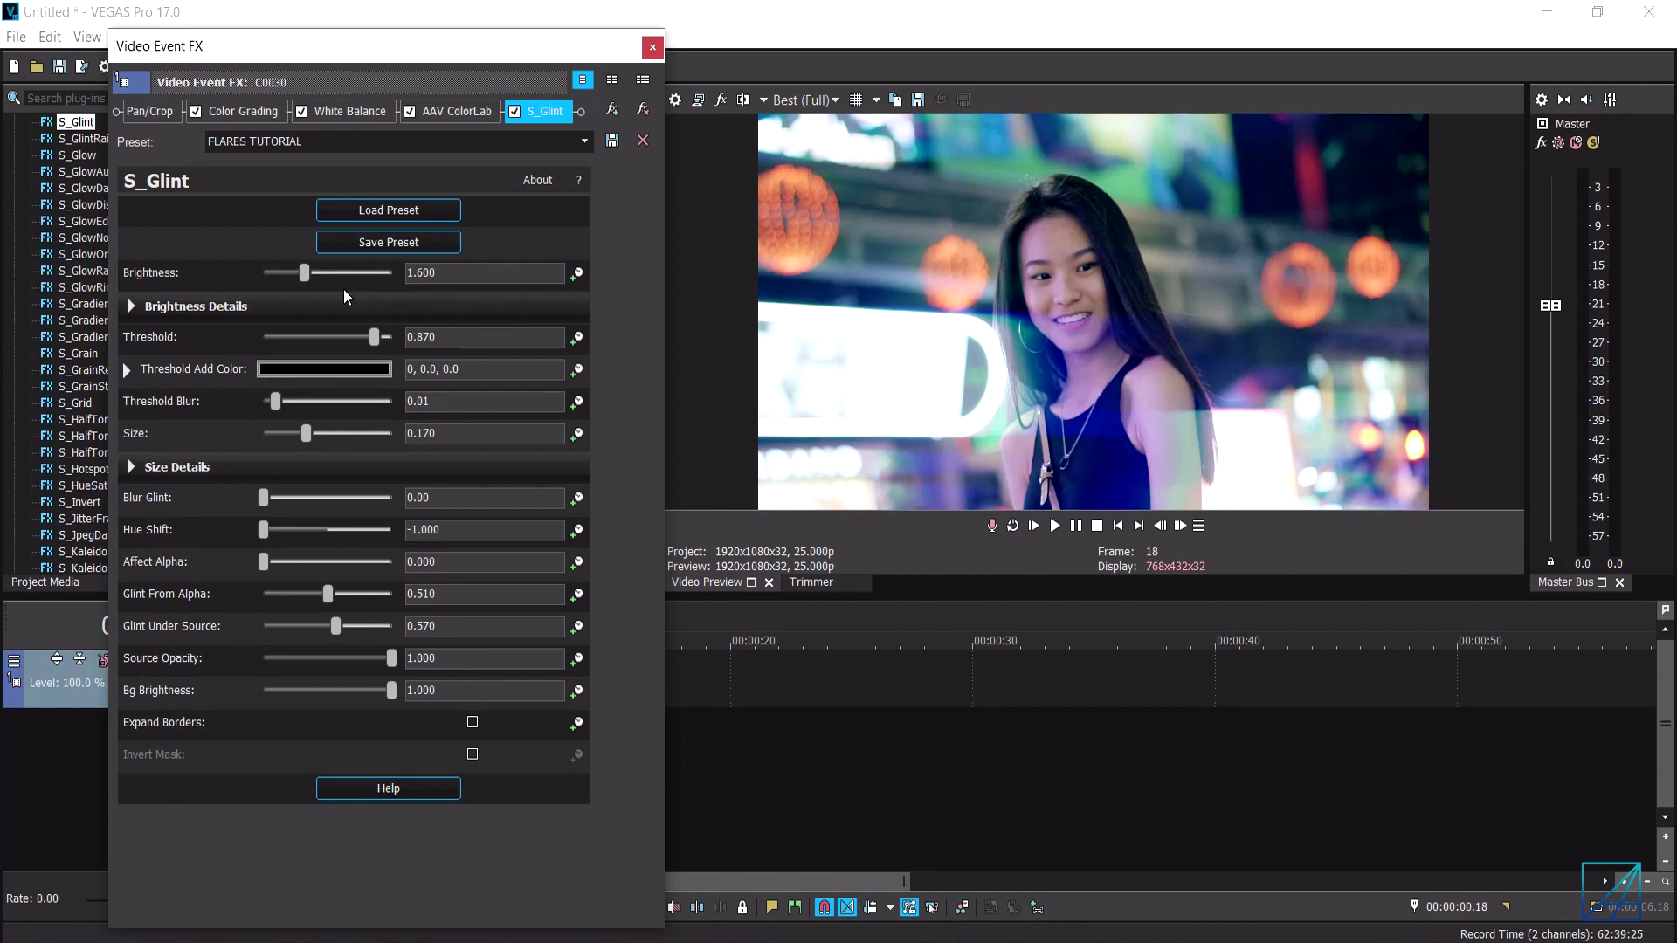
drag(303, 273, 294, 274)
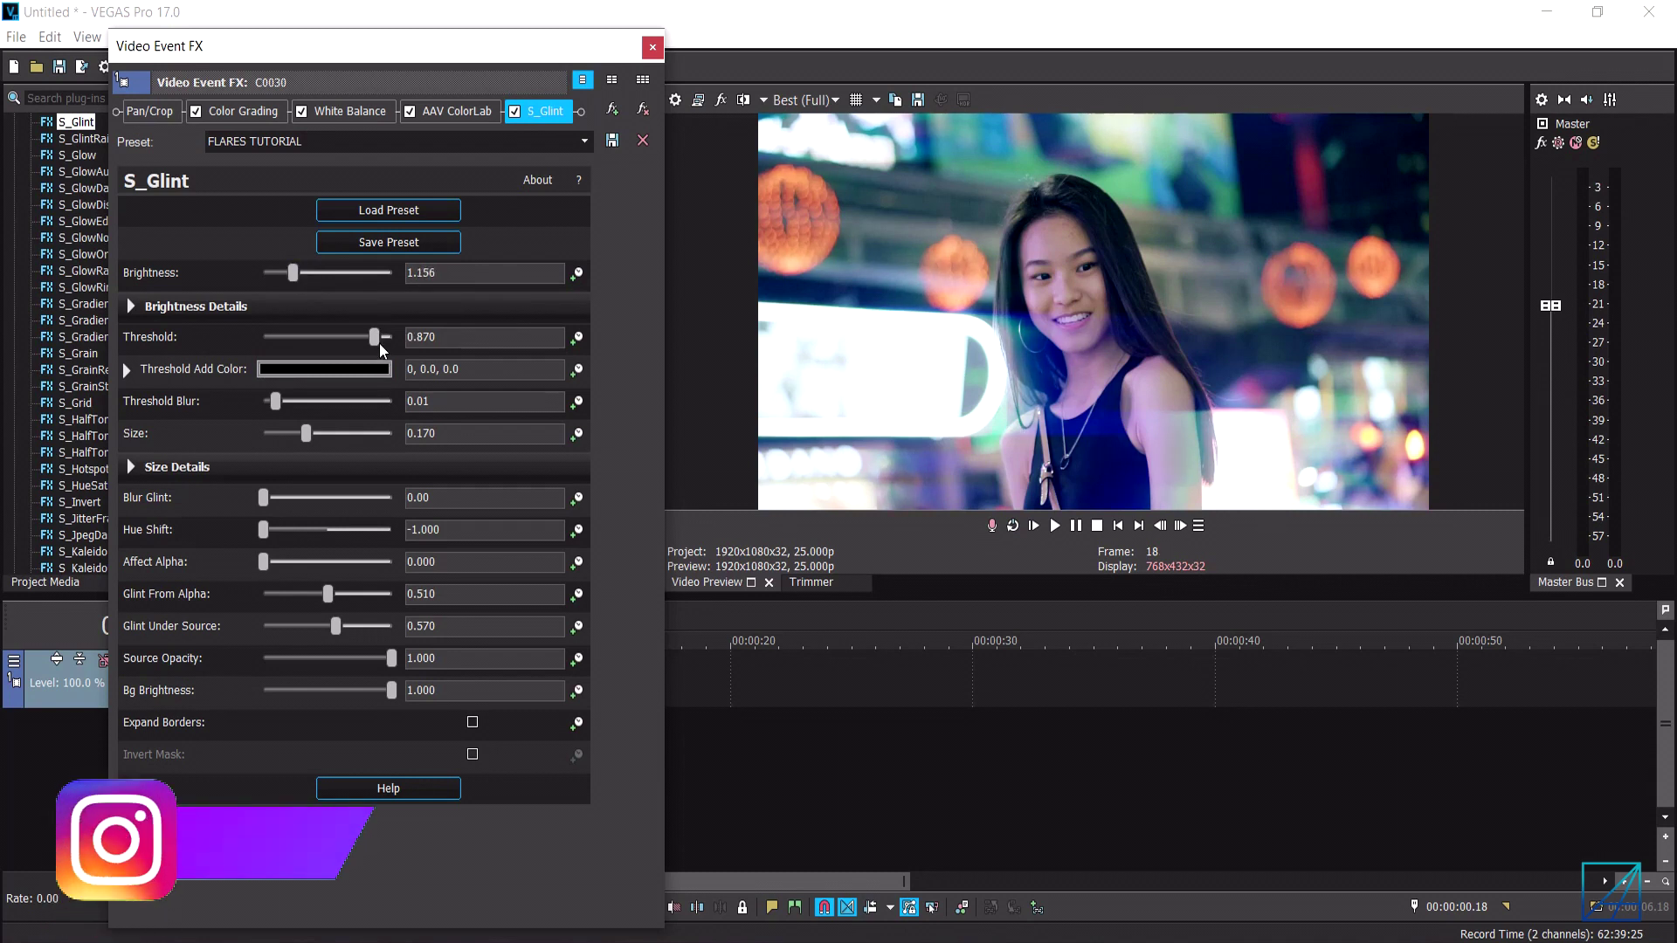
drag(373, 337, 375, 341)
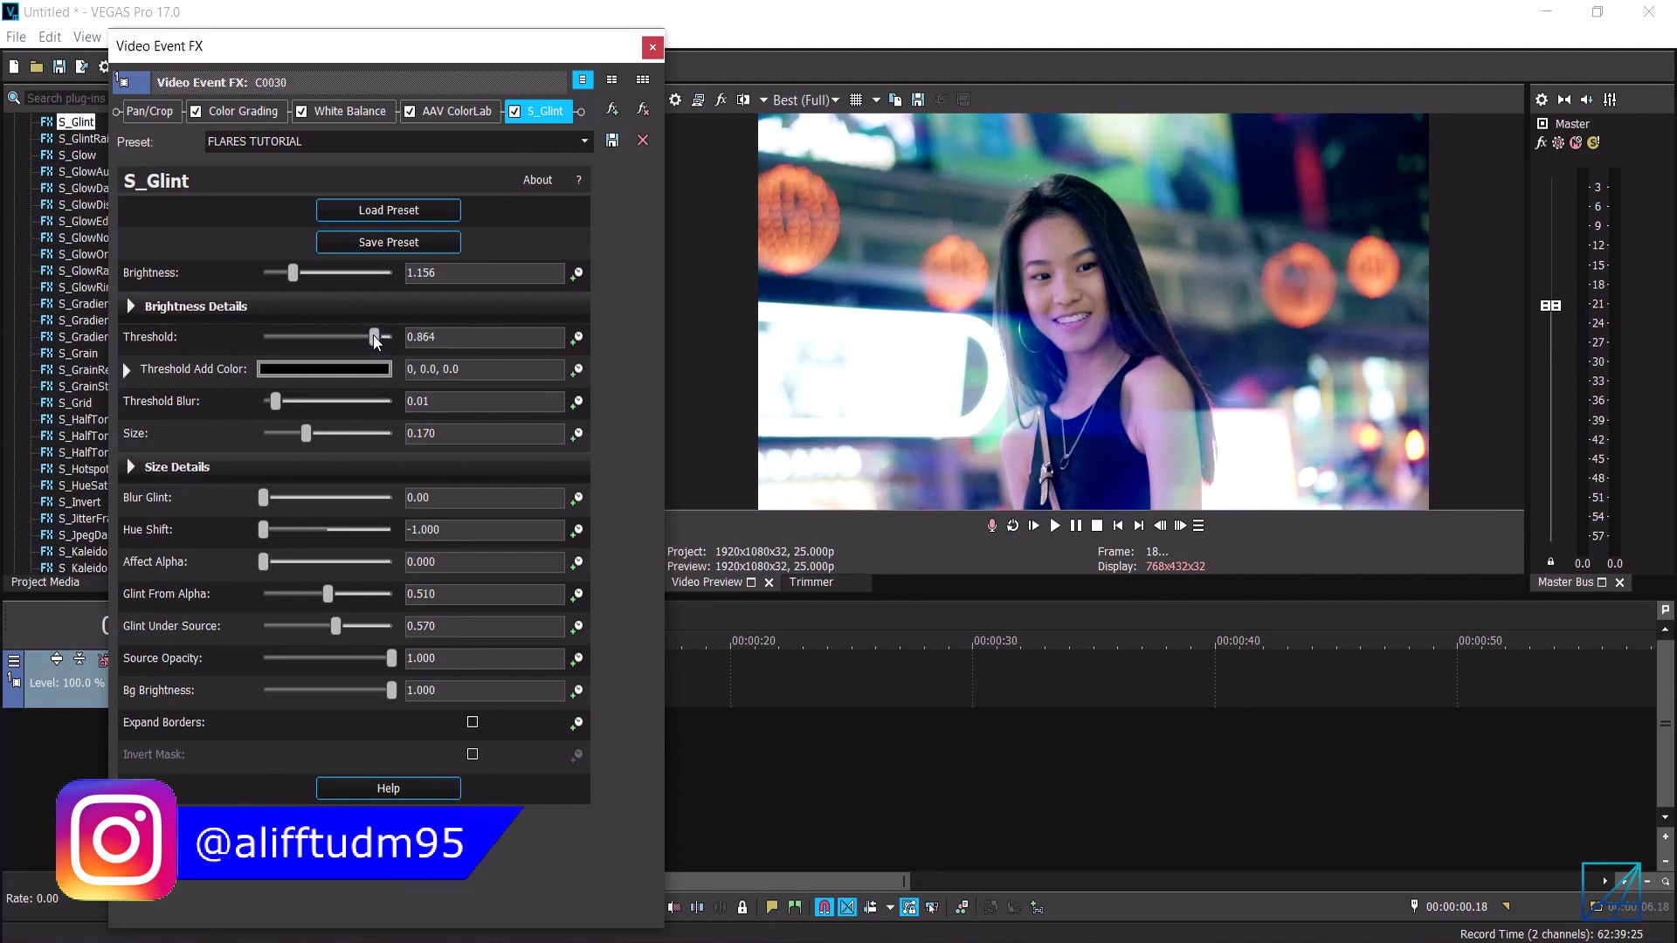